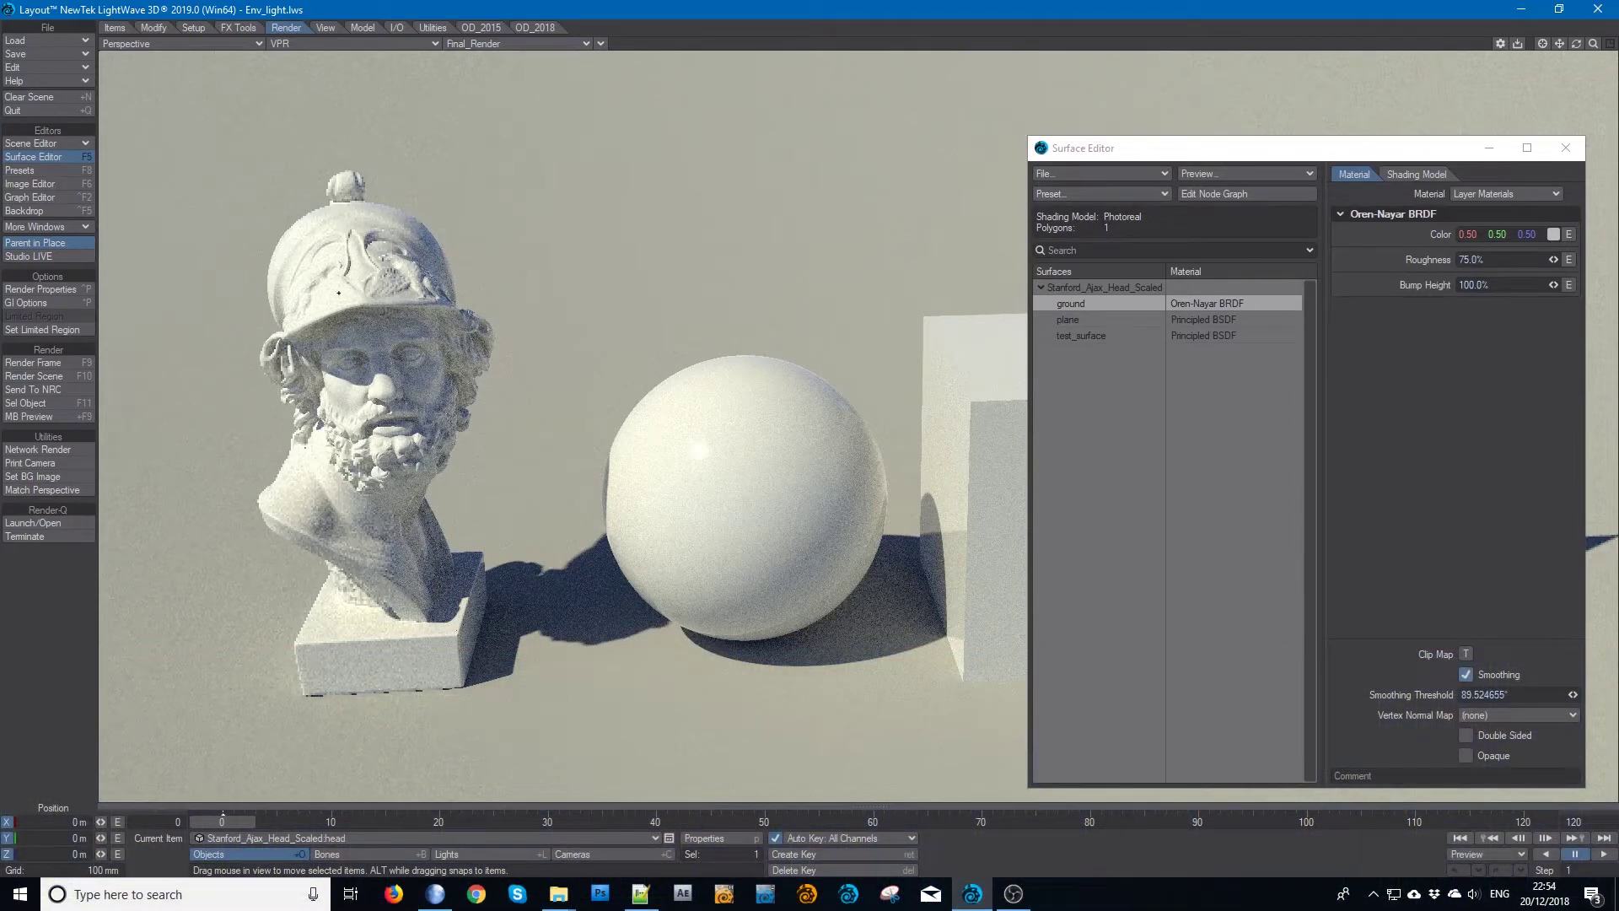
# - Show the Principled BSDF material settings for test_surface in the Surface Editor
pyautogui.click(1139, 336)
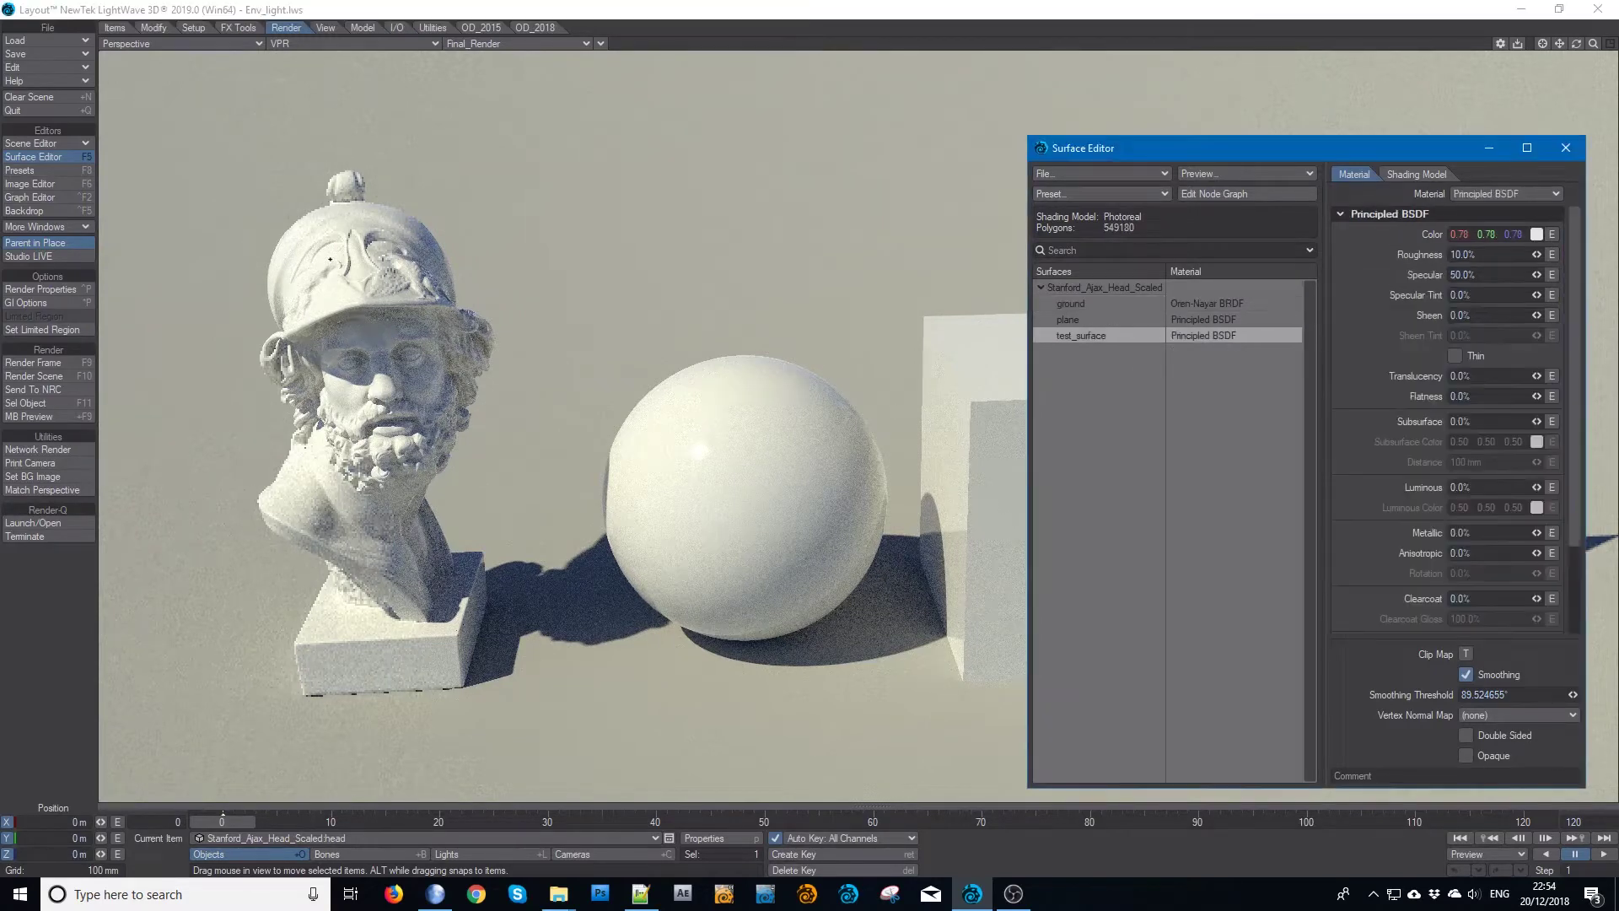
# - Open test_surface's node graph and delete the Principled BSDF node
pyautogui.click(1251, 194)
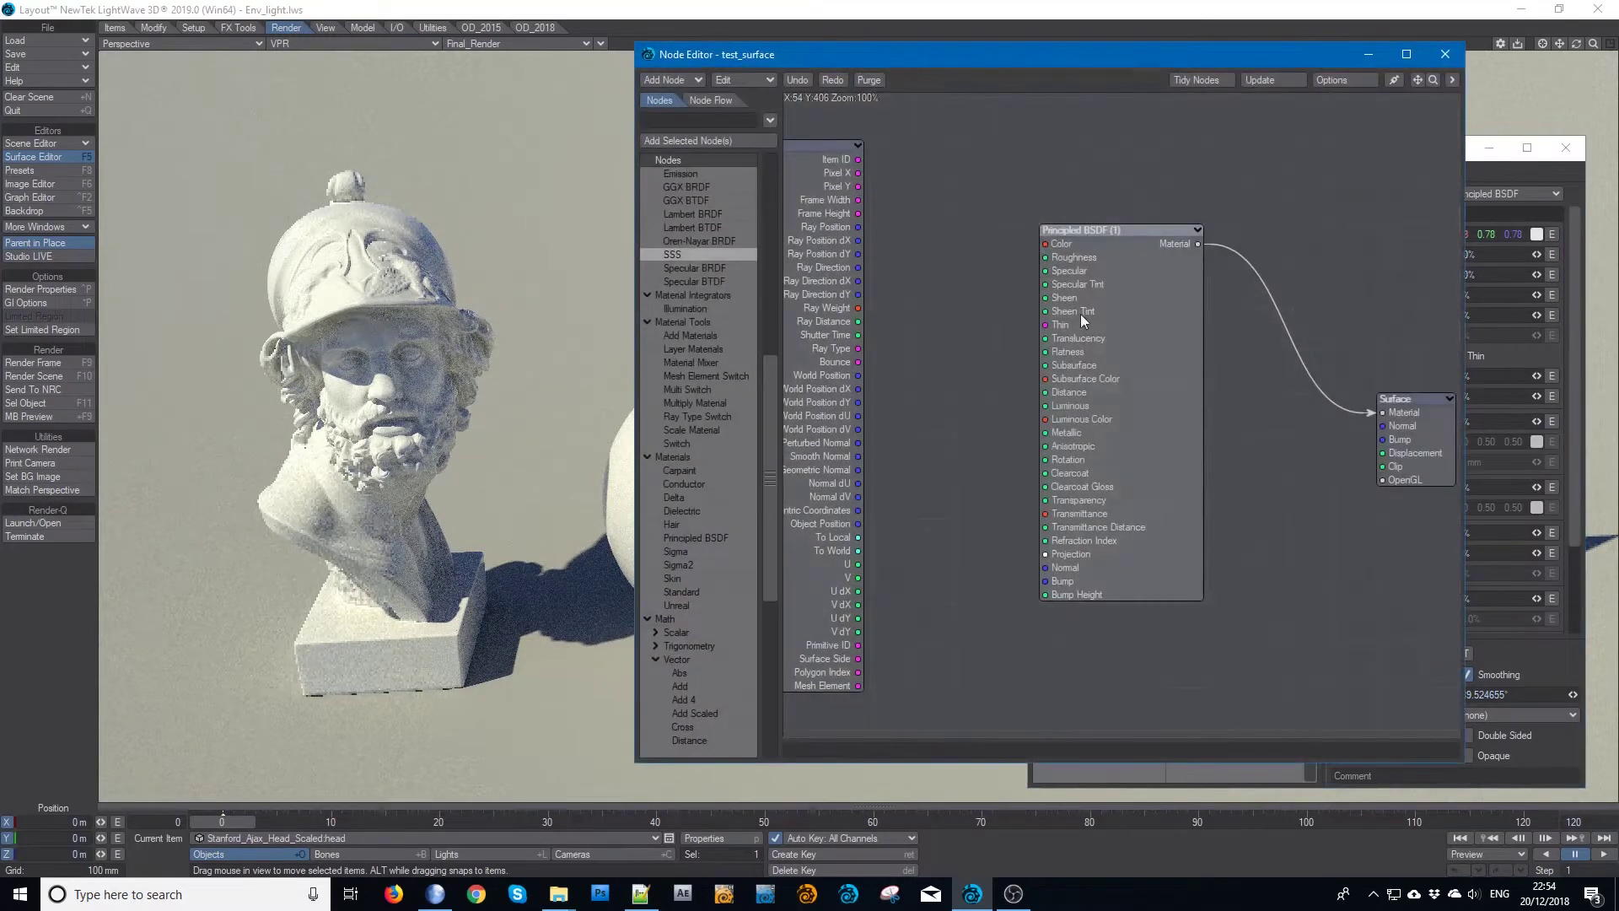
pyautogui.moveTo(1080, 314)
pyautogui.mouseDown()
pyautogui.moveTo(1091, 302)
pyautogui.moveTo(1066, 288)
pyautogui.mouseUp()
pyautogui.press('Delete')
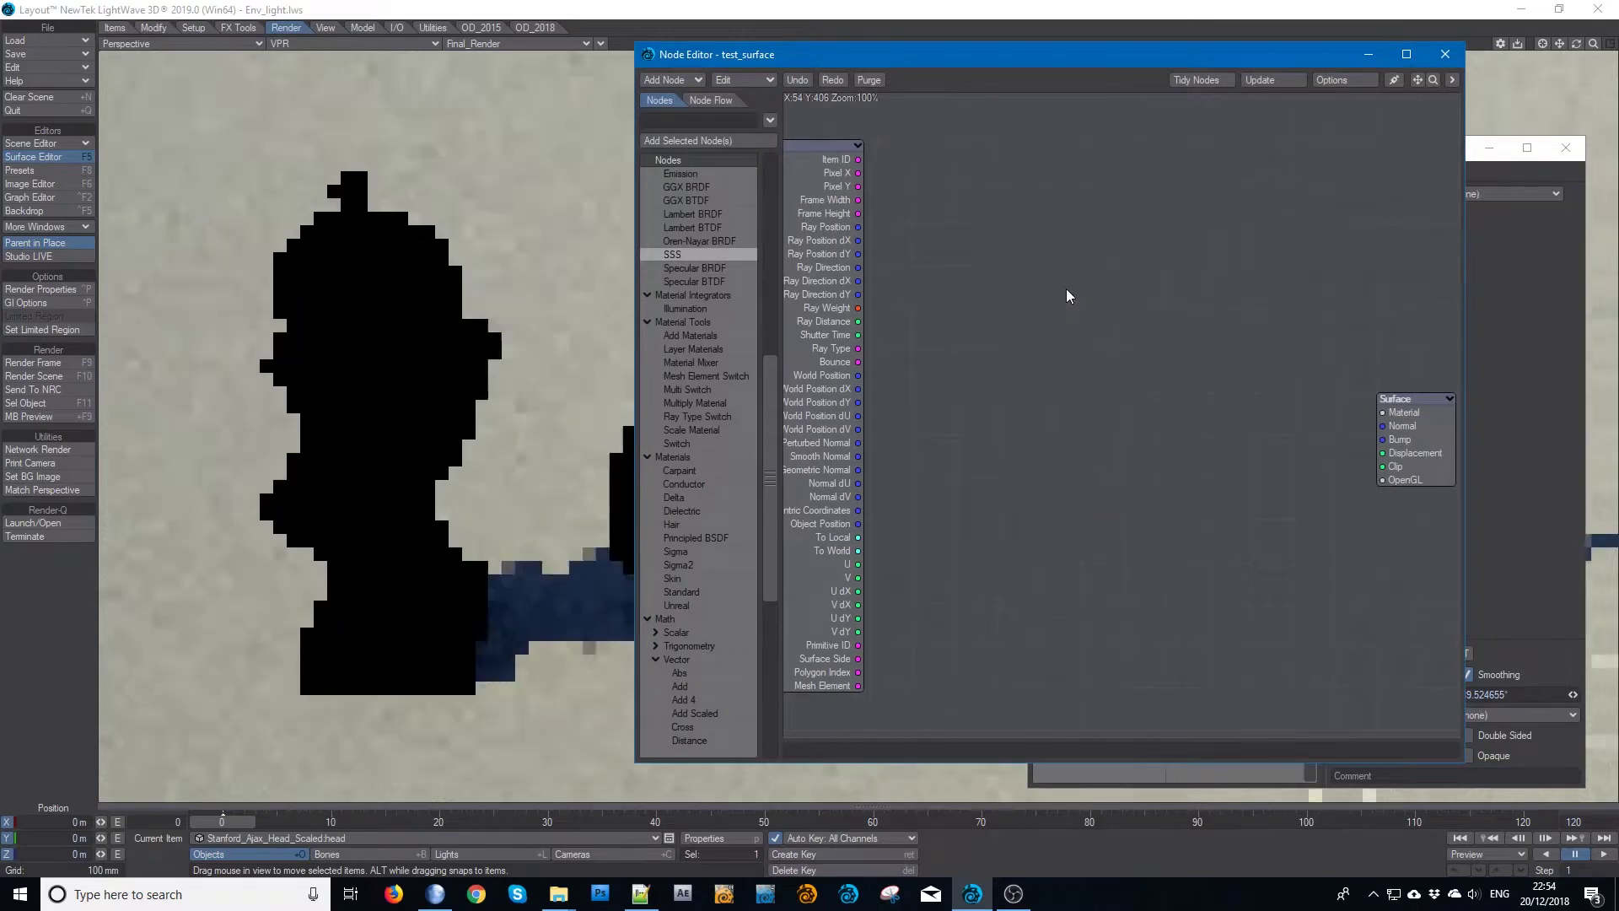
pyautogui.scroll(-2, 715, 422)
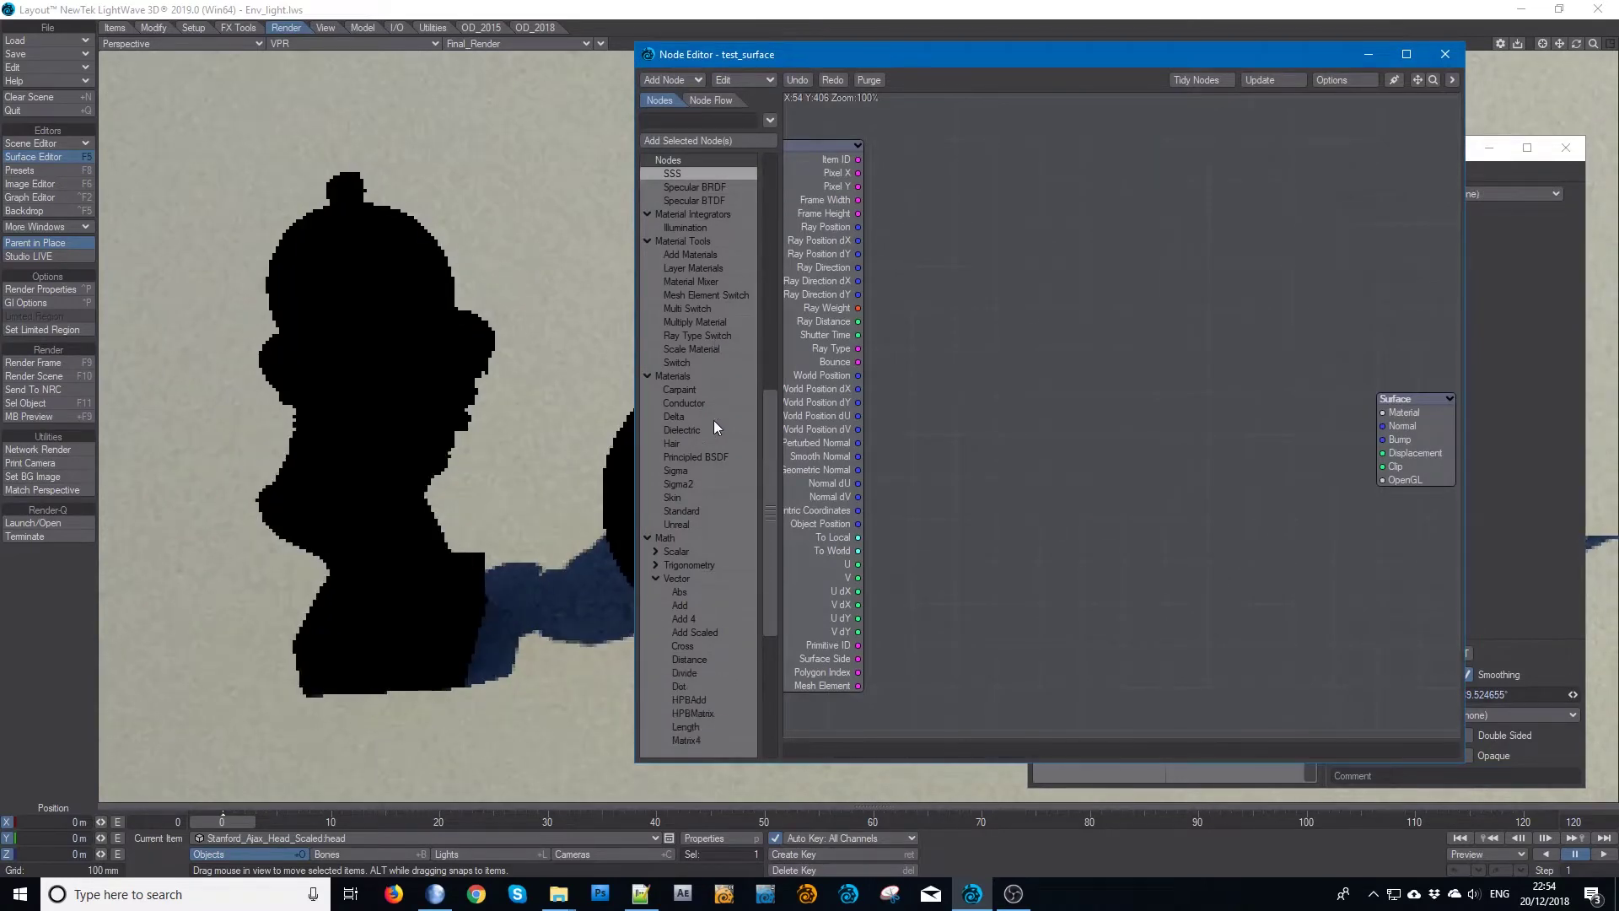
pyautogui.scroll(5, 706, 421)
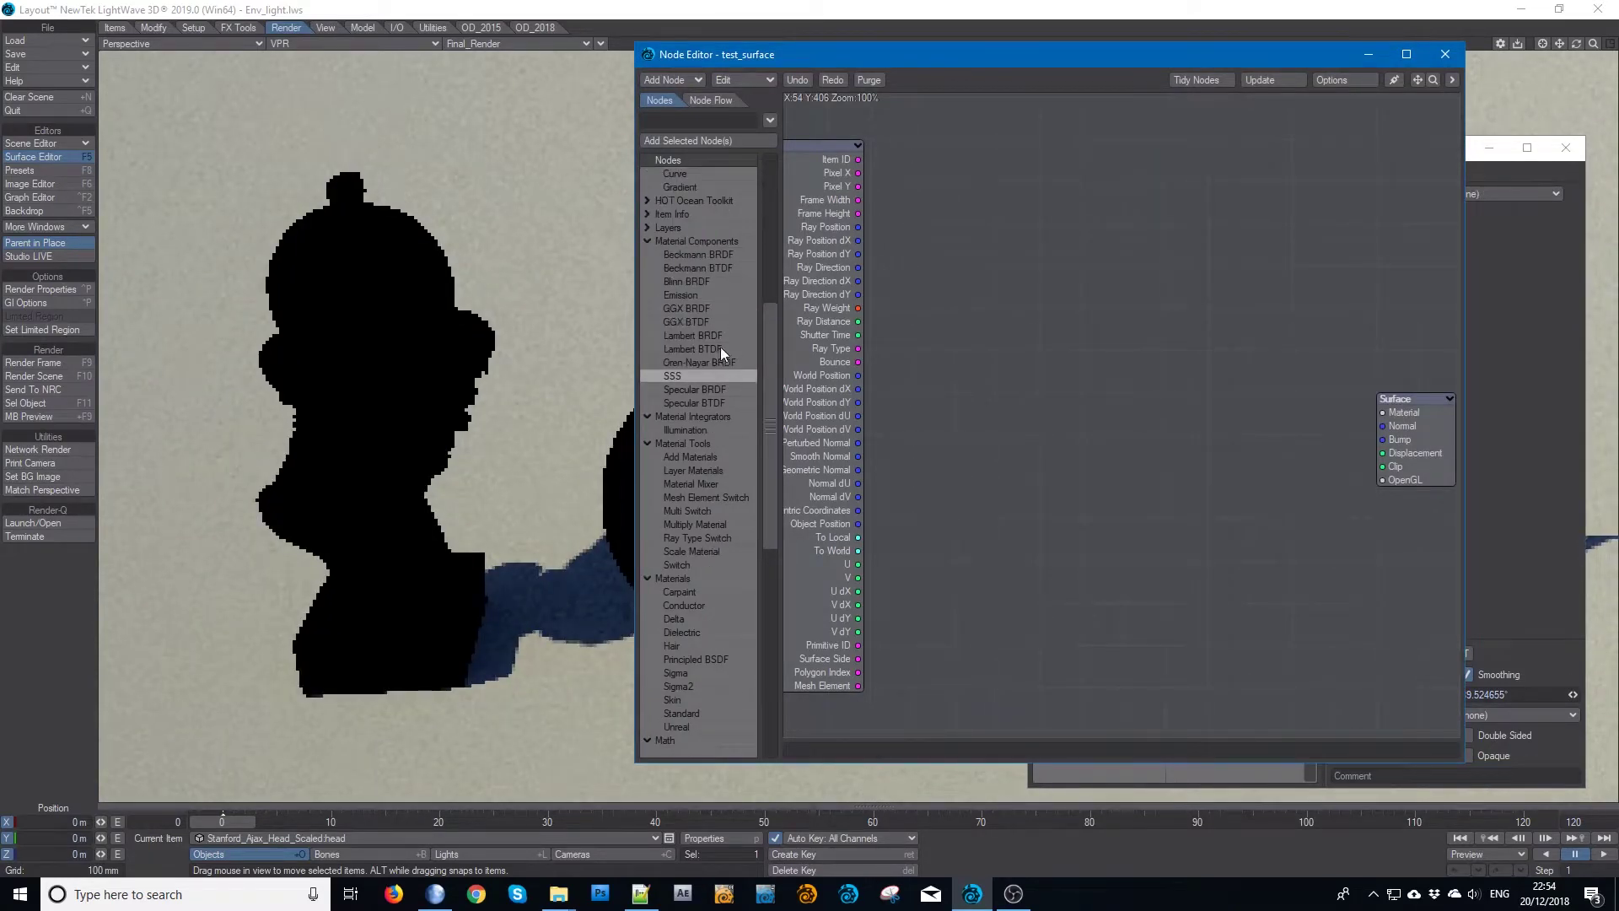
# - Add GGX BRDF, GGX BTDF and Fresnel Dielectric nodes, wiring Fresnel Dielectric into GGX BRDF's Fresnel
pyautogui.doubleClick(696, 322)
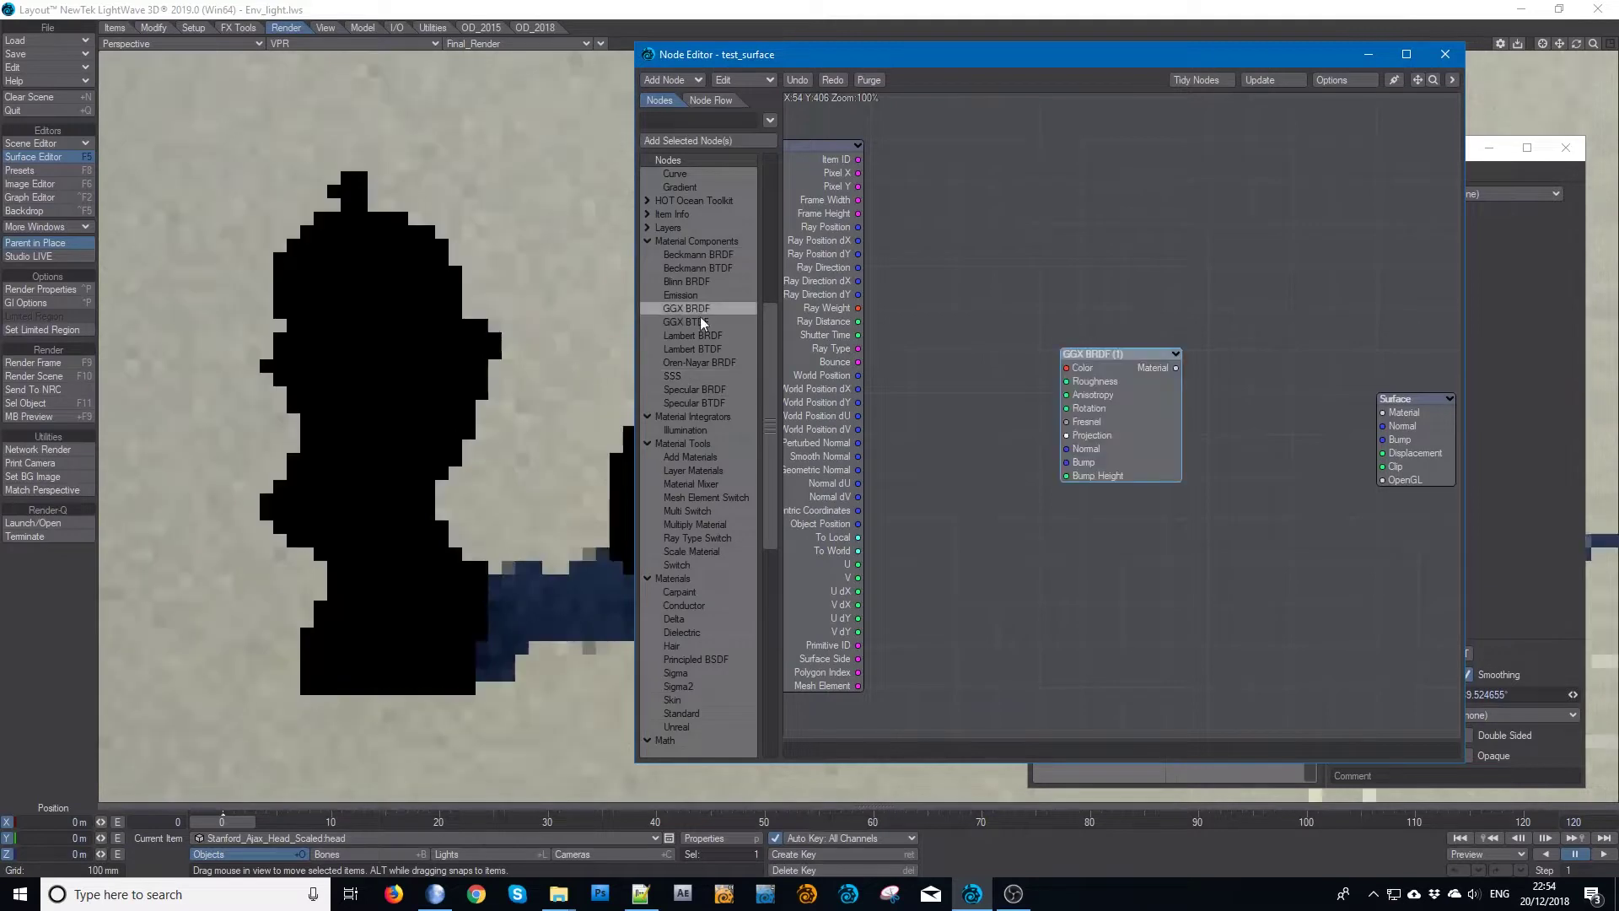
pyautogui.moveTo(1177, 416); pyautogui.dragTo(1114, 476)
pyautogui.moveTo(1115, 408); pyautogui.dragTo(1103, 321)
pyautogui.scroll(5, 719, 301)
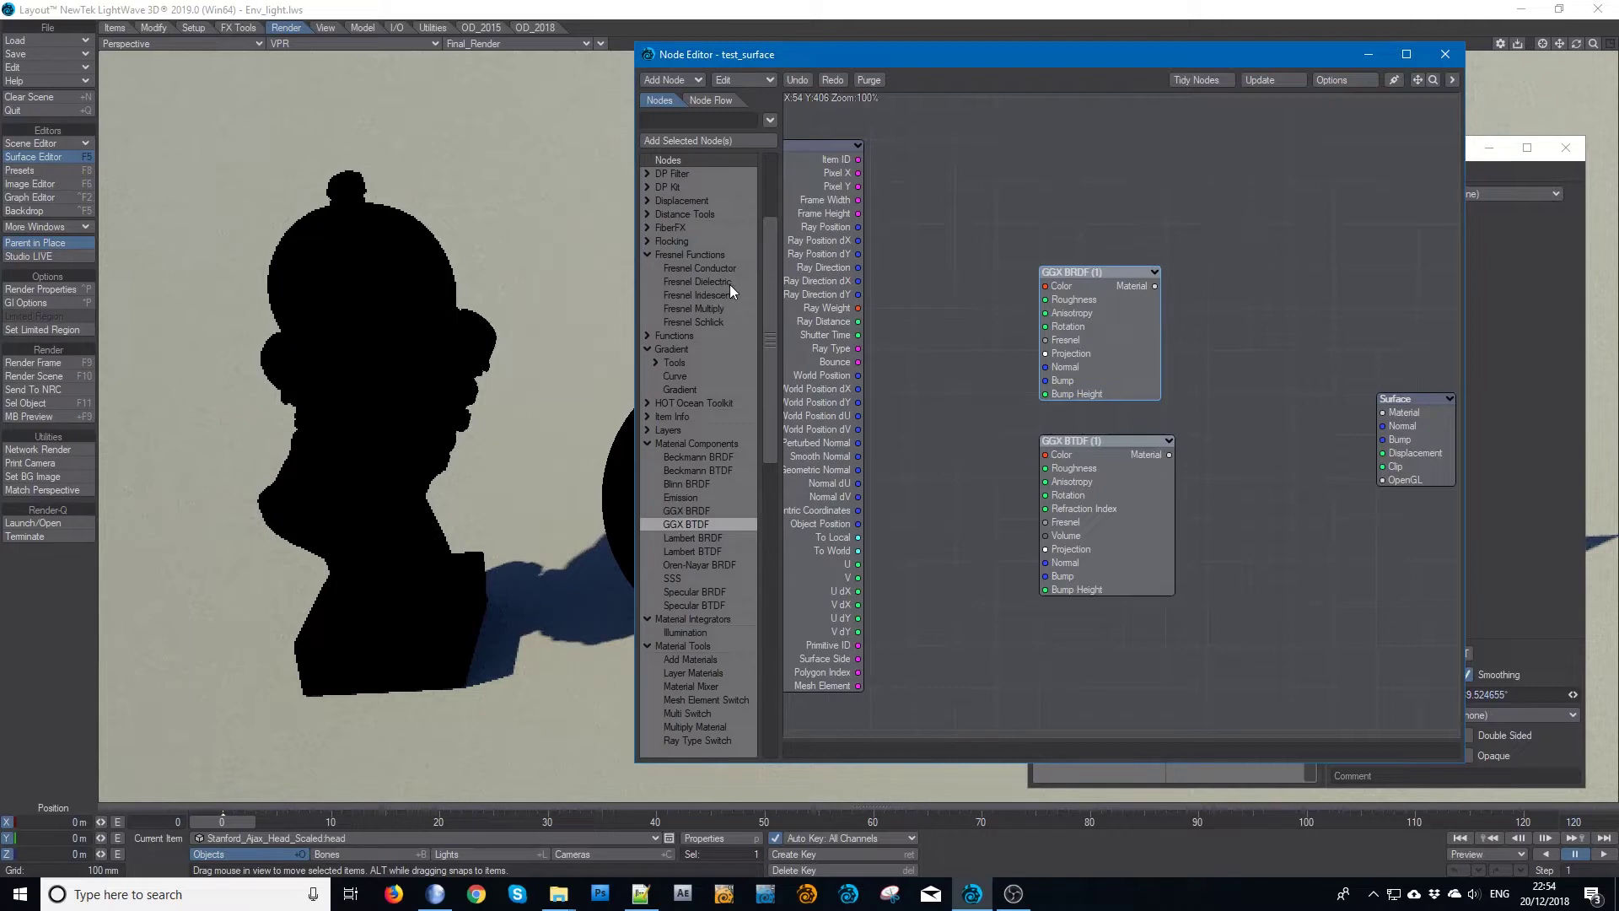
pyautogui.moveTo(720, 280); pyautogui.dragTo(1118, 347)
pyautogui.moveTo(1131, 408); pyautogui.dragTo(1061, 305)
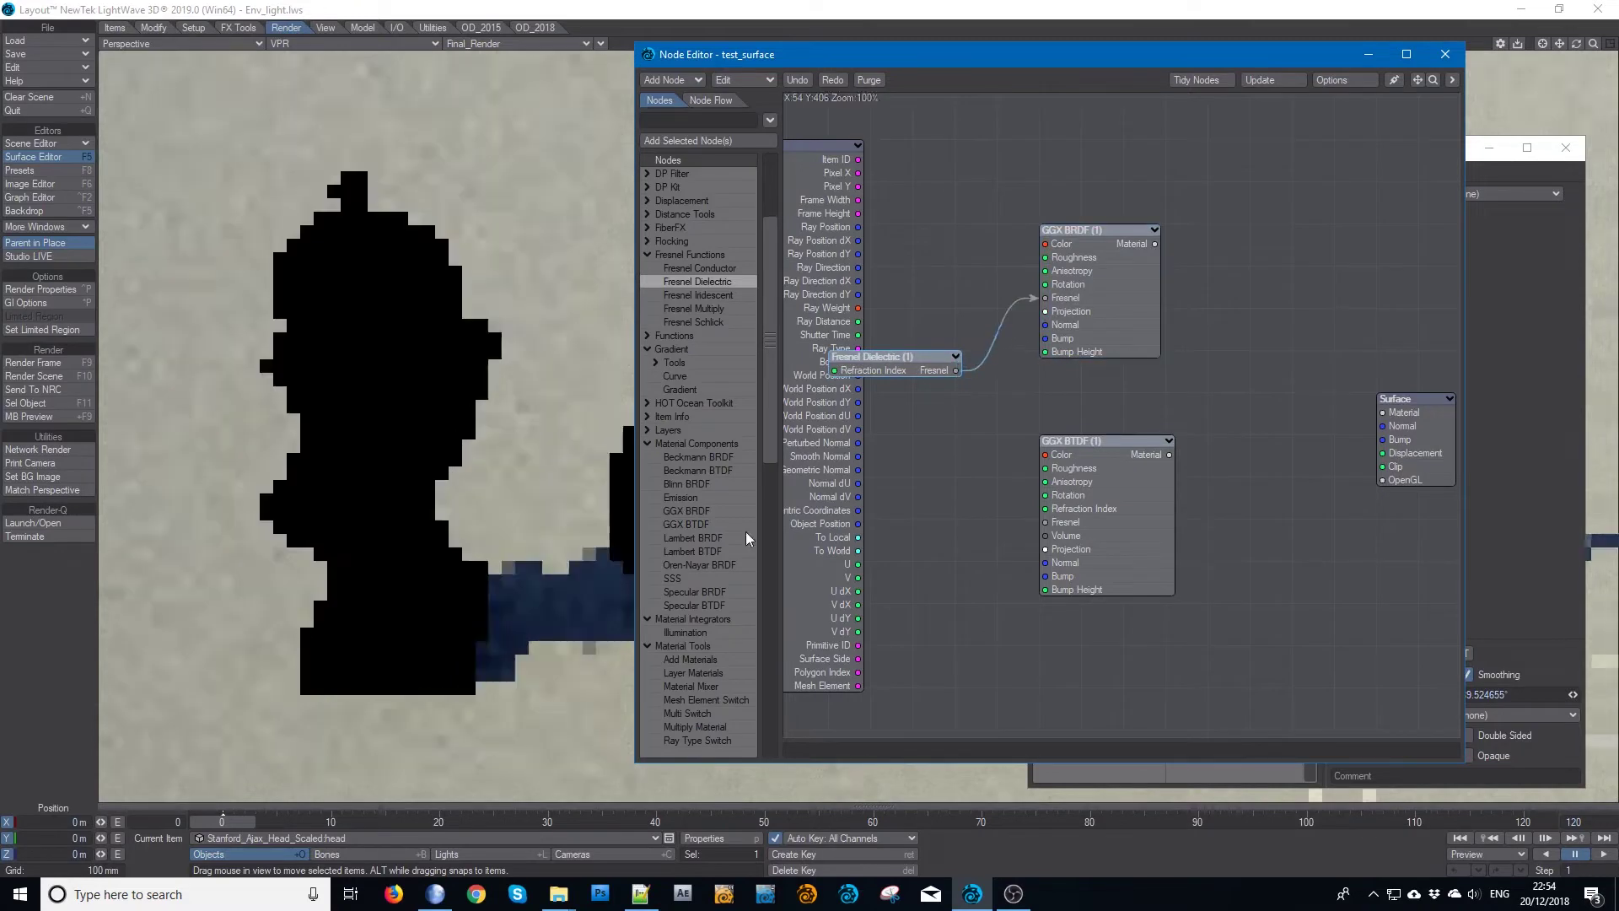
# - Add Layer Materials with GGX BRDF on Bottom and GGX BTDF on Top, feeding the surface Material
pyautogui.scroll(-2, 690, 671)
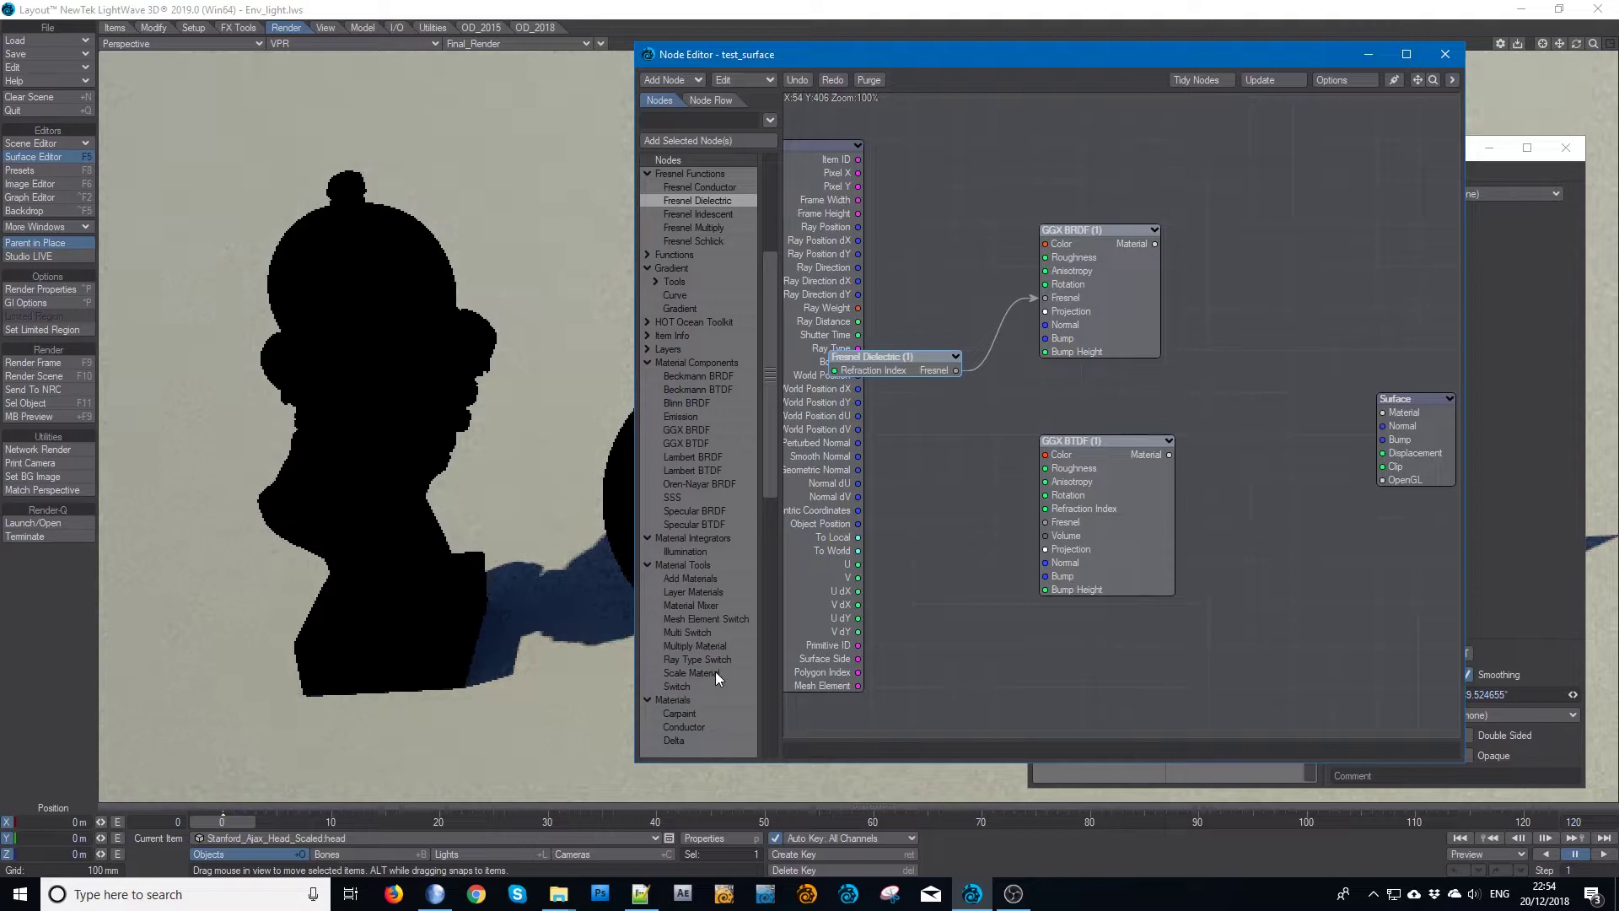
pyautogui.doubleClick(708, 592)
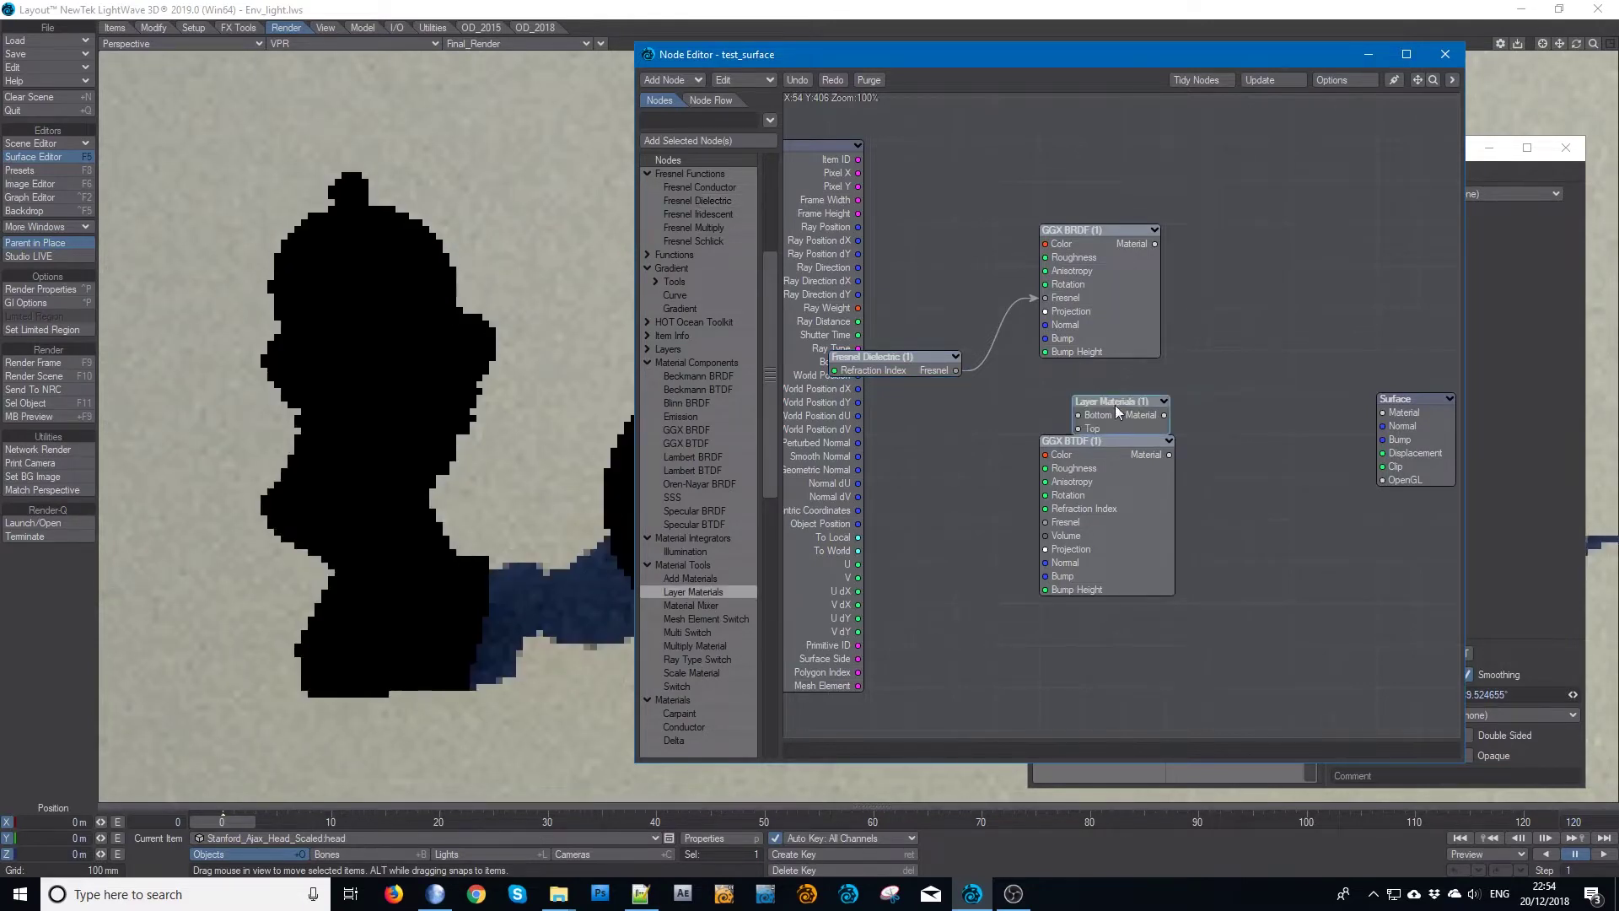
pyautogui.moveTo(1115, 411); pyautogui.dragTo(1251, 369)
pyautogui.moveTo(1154, 244); pyautogui.dragTo(1214, 370)
pyautogui.moveTo(1170, 474); pyautogui.dragTo(1212, 372)
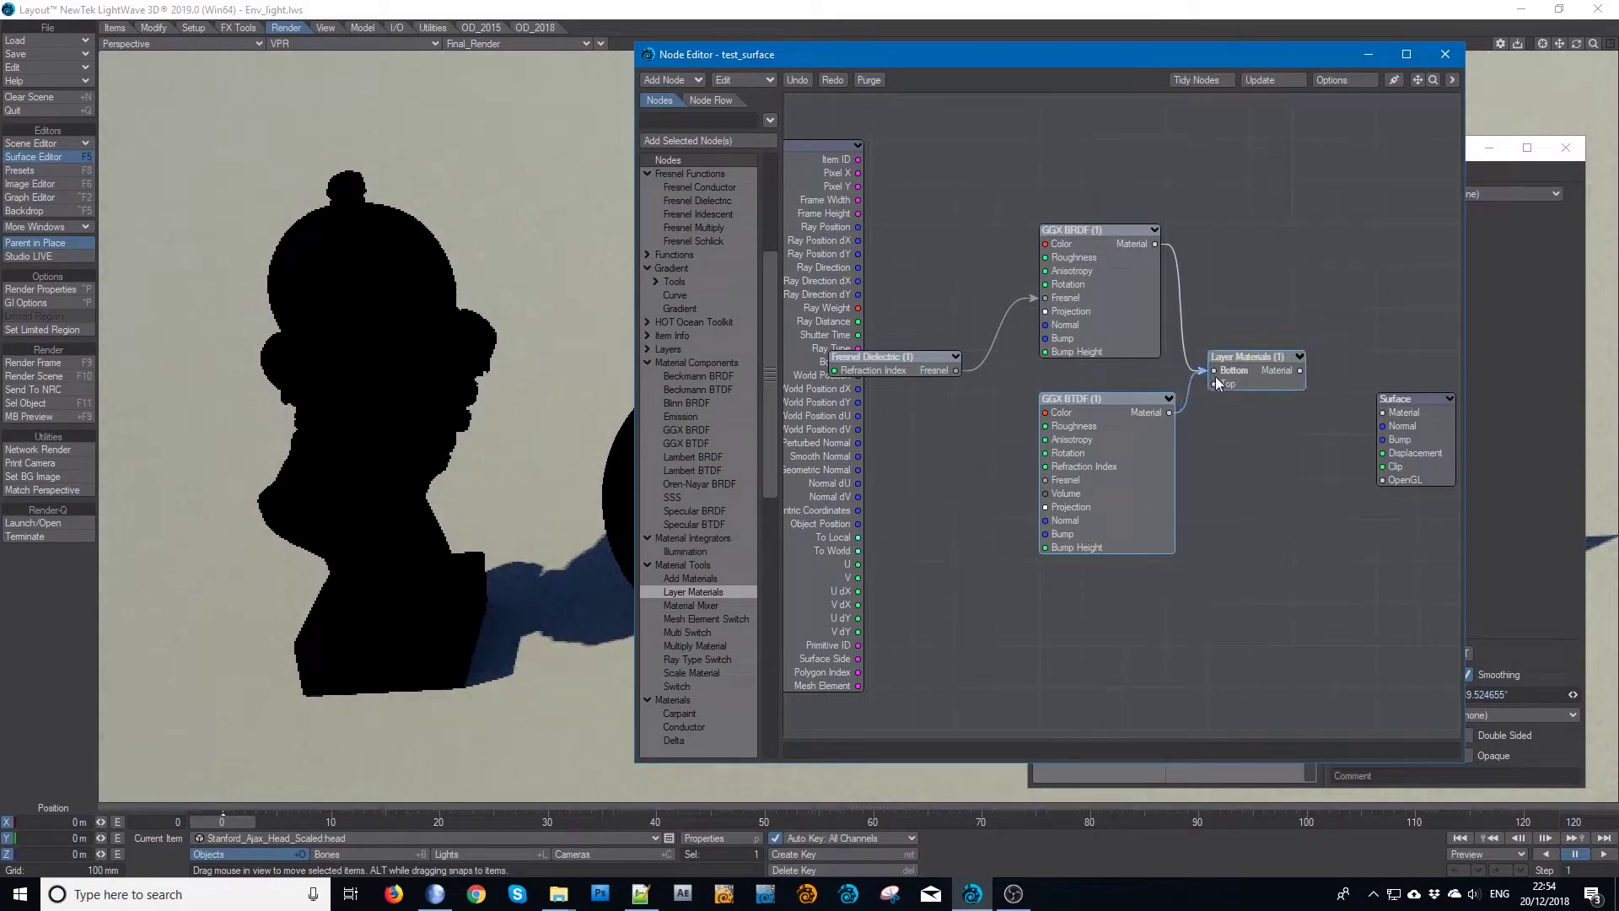
pyautogui.moveTo(1155, 244); pyautogui.dragTo(1384, 412)
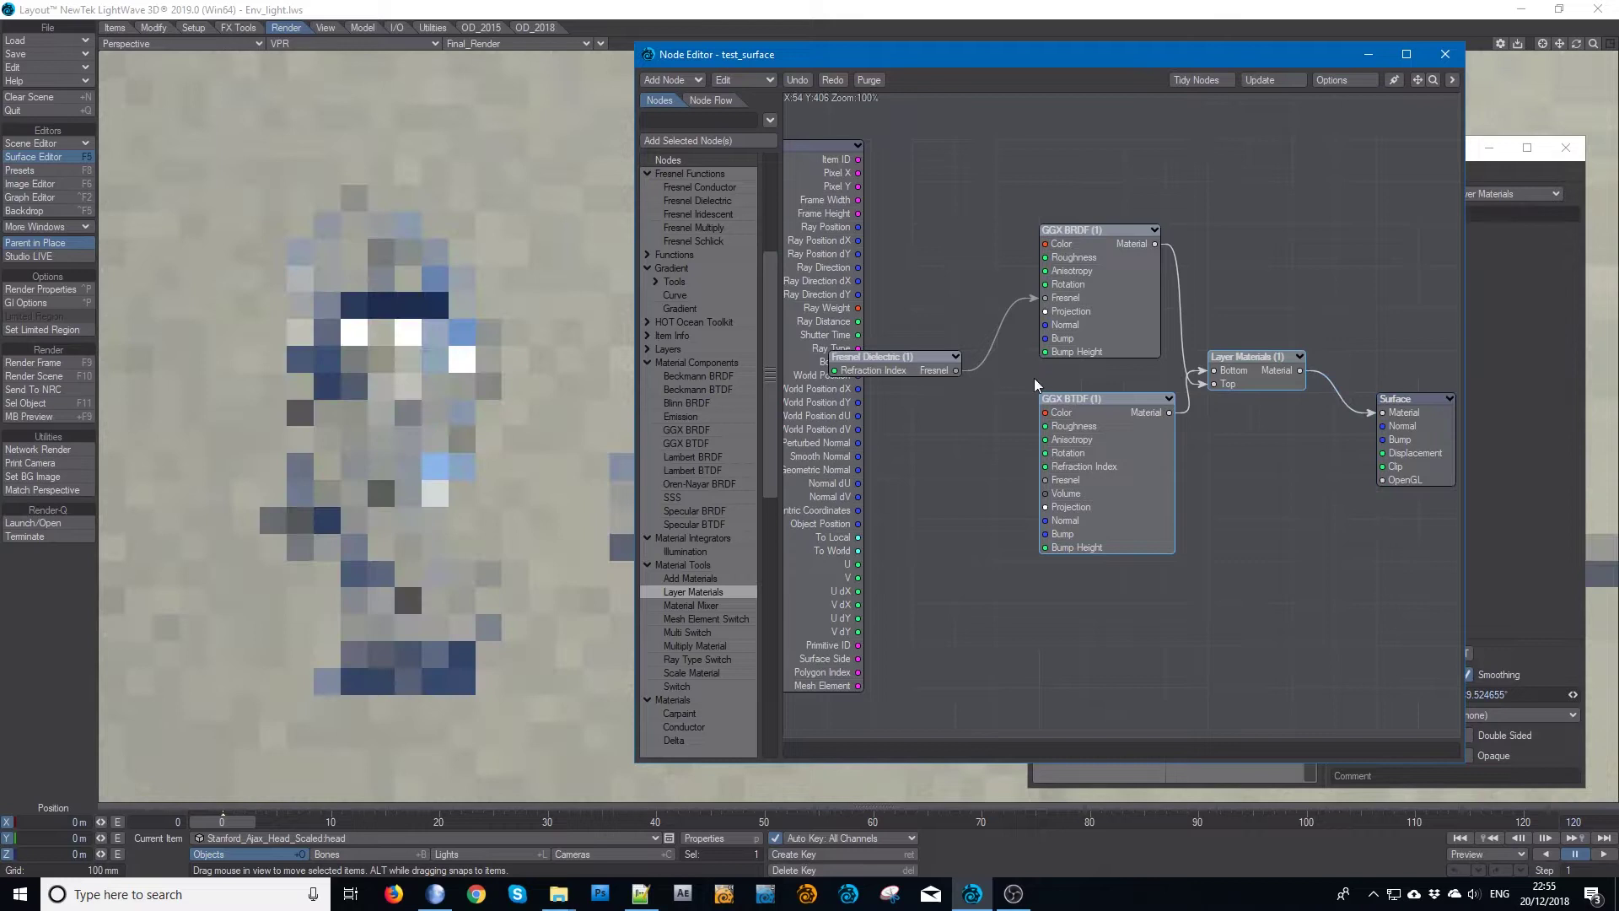
# - Rearrange the Fresnel Dielectric, GGX BTDF and Layer Materials nodes into a tidy layout
pyautogui.moveTo(884, 368); pyautogui.dragTo(919, 332)
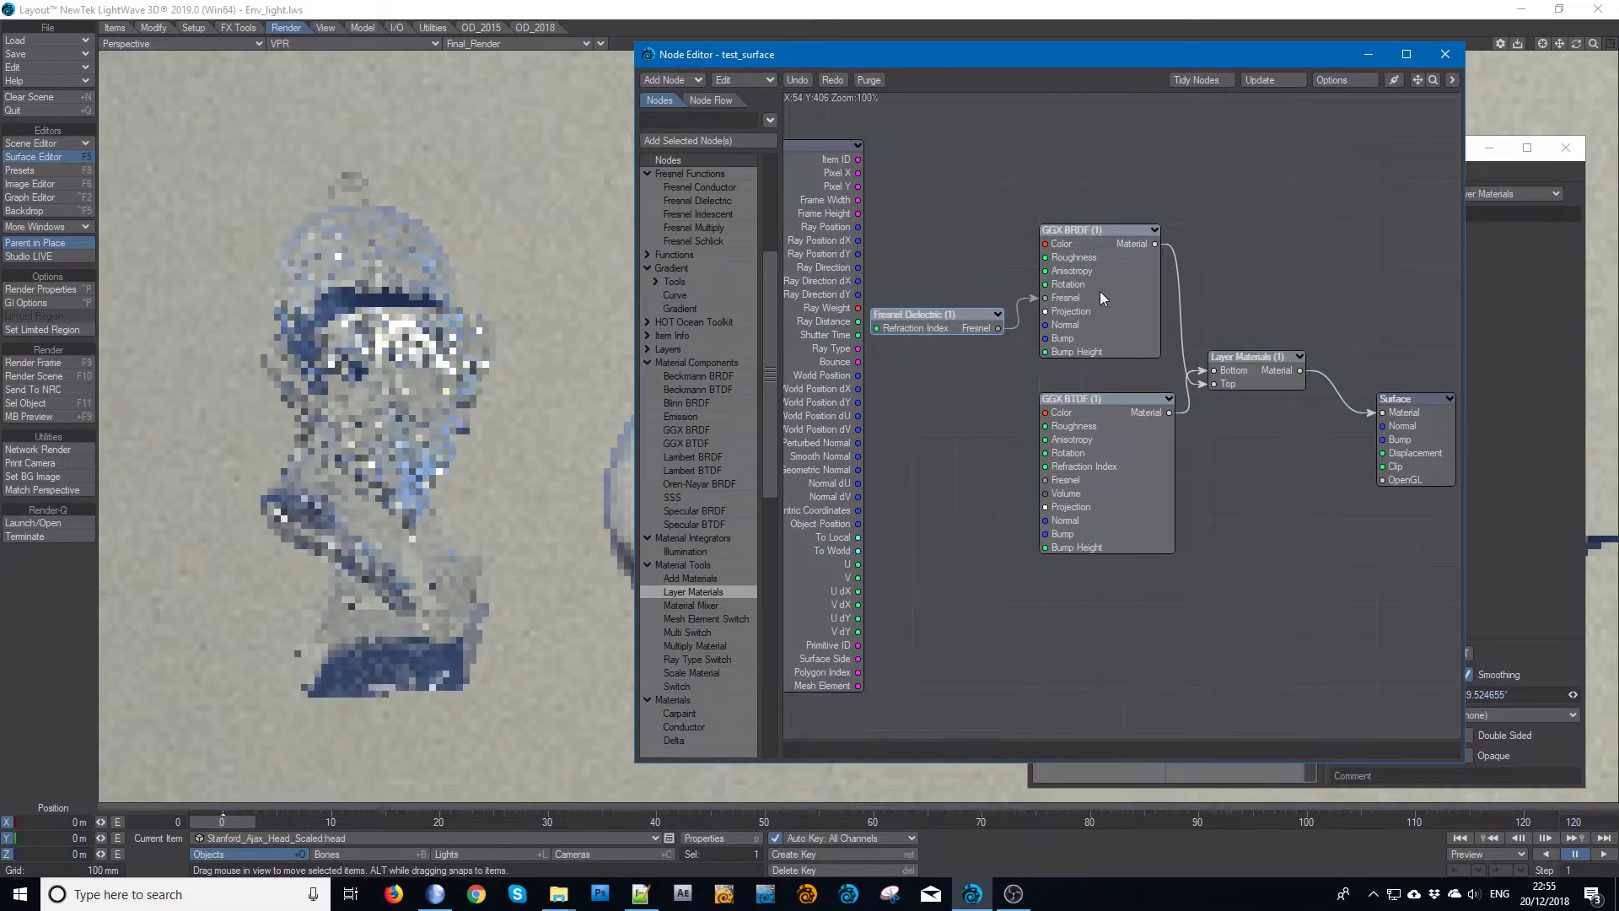
pyautogui.moveTo(1100, 291)
pyautogui.mouseDown()
pyautogui.moveTo(1141, 281)
pyautogui.moveTo(1102, 273)
pyautogui.mouseUp()
pyautogui.moveTo(1090, 472); pyautogui.dragTo(1115, 516)
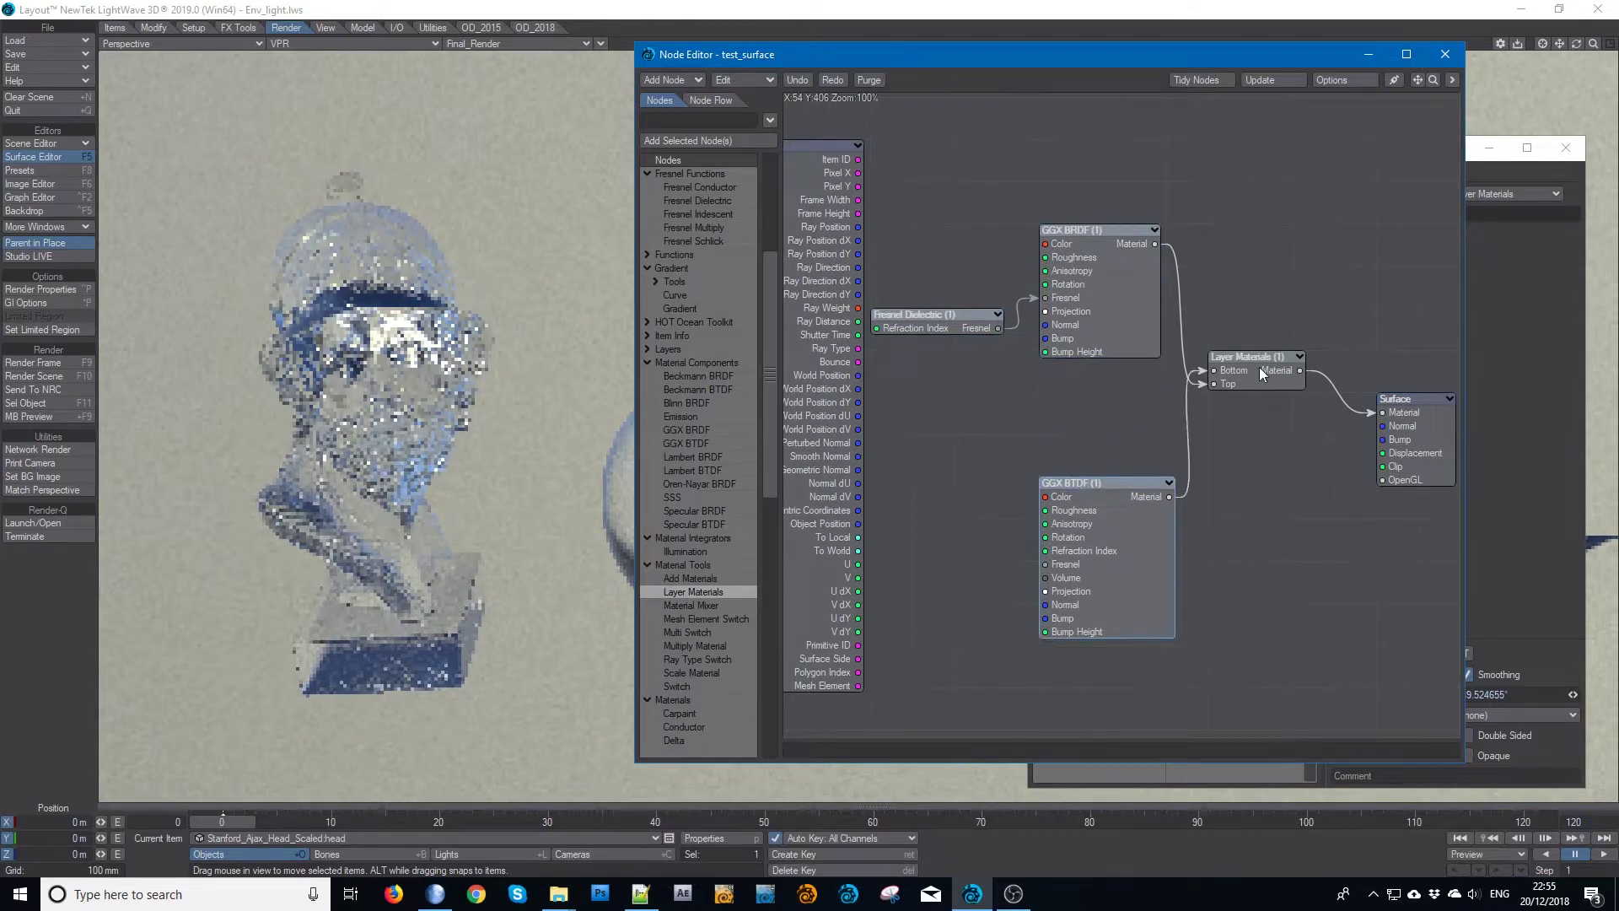
pyautogui.moveTo(1262, 374); pyautogui.dragTo(1304, 373)
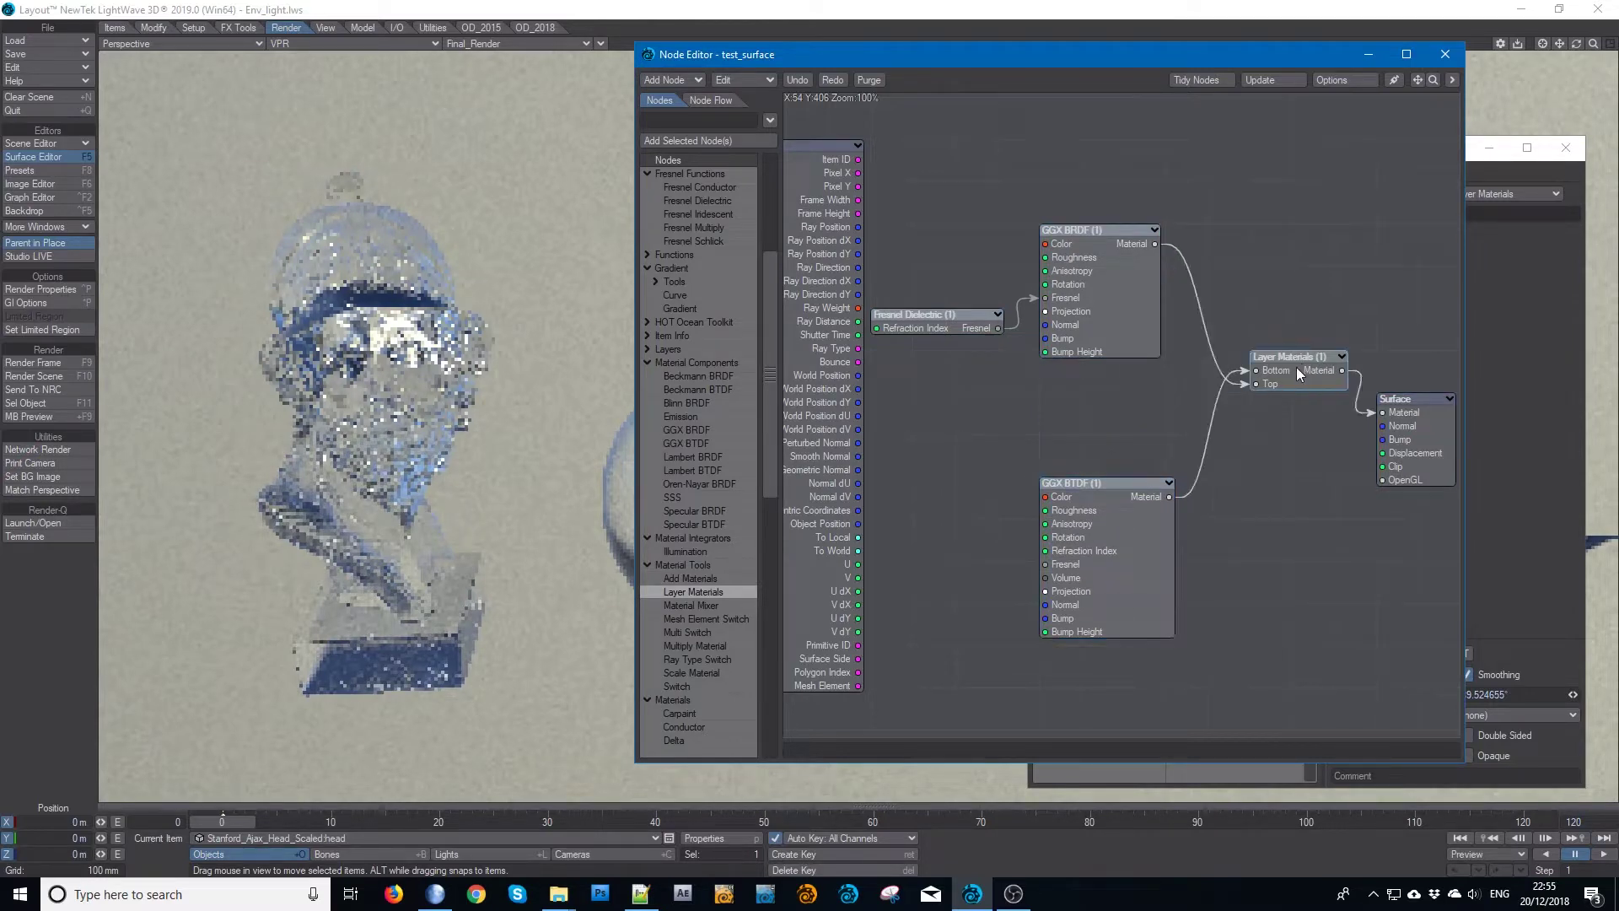
pyautogui.moveTo(1100, 239)
pyautogui.mouseDown()
pyautogui.moveTo(1099, 279)
pyautogui.moveTo(1096, 255)
pyautogui.mouseUp()
# - Set the GGX BRDF roughness to 10%
pyautogui.doubleClick(1091, 290)
pyautogui.click(770, 432)
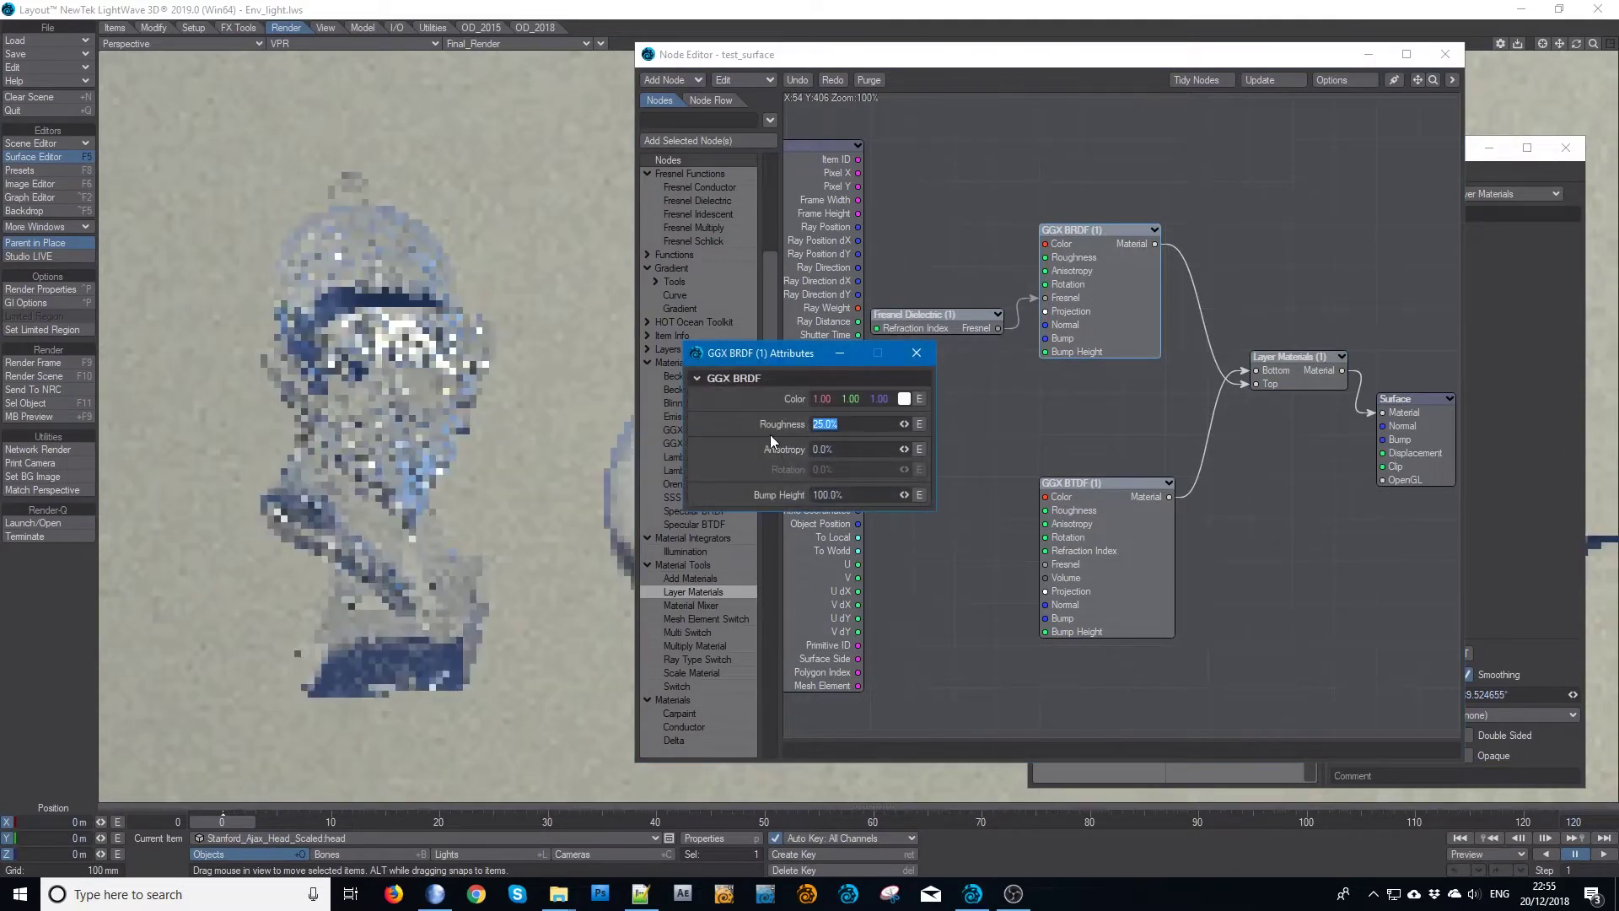
pyautogui.write('10')
pyautogui.press('Tab')
pyautogui.click(917, 353)
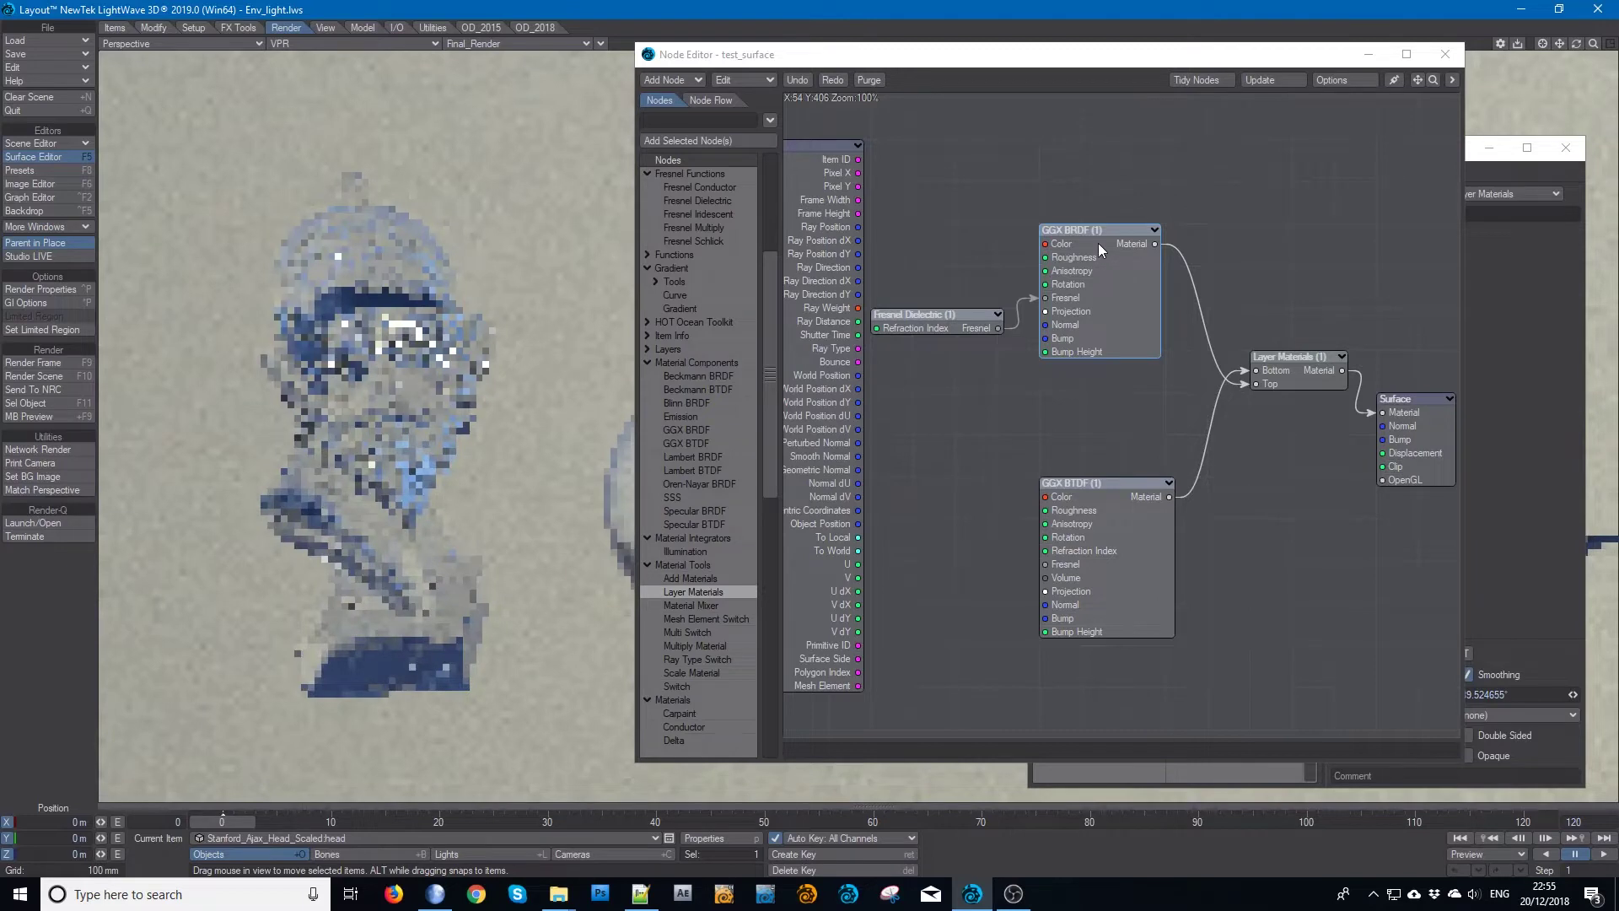
# - Change the GGX BTDF roughness from 80% to 10%
pyautogui.doubleClick(1130, 526)
pyautogui.click(825, 424)
pyautogui.press('Tab')
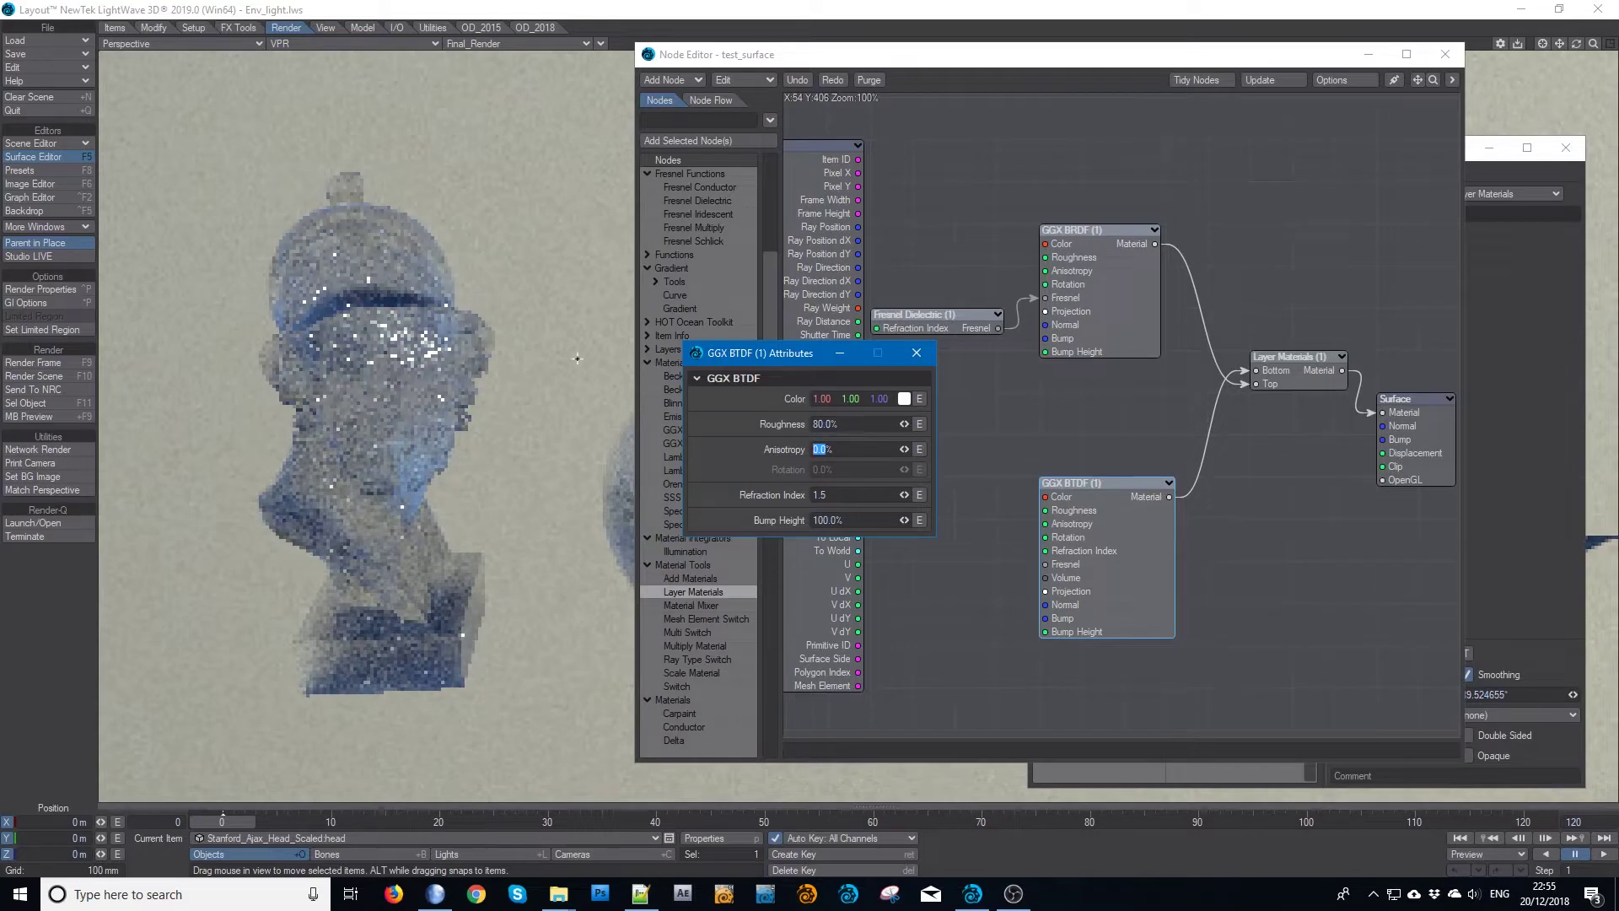
pyautogui.click(860, 424)
pyautogui.write('10')
pyautogui.press('Tab')
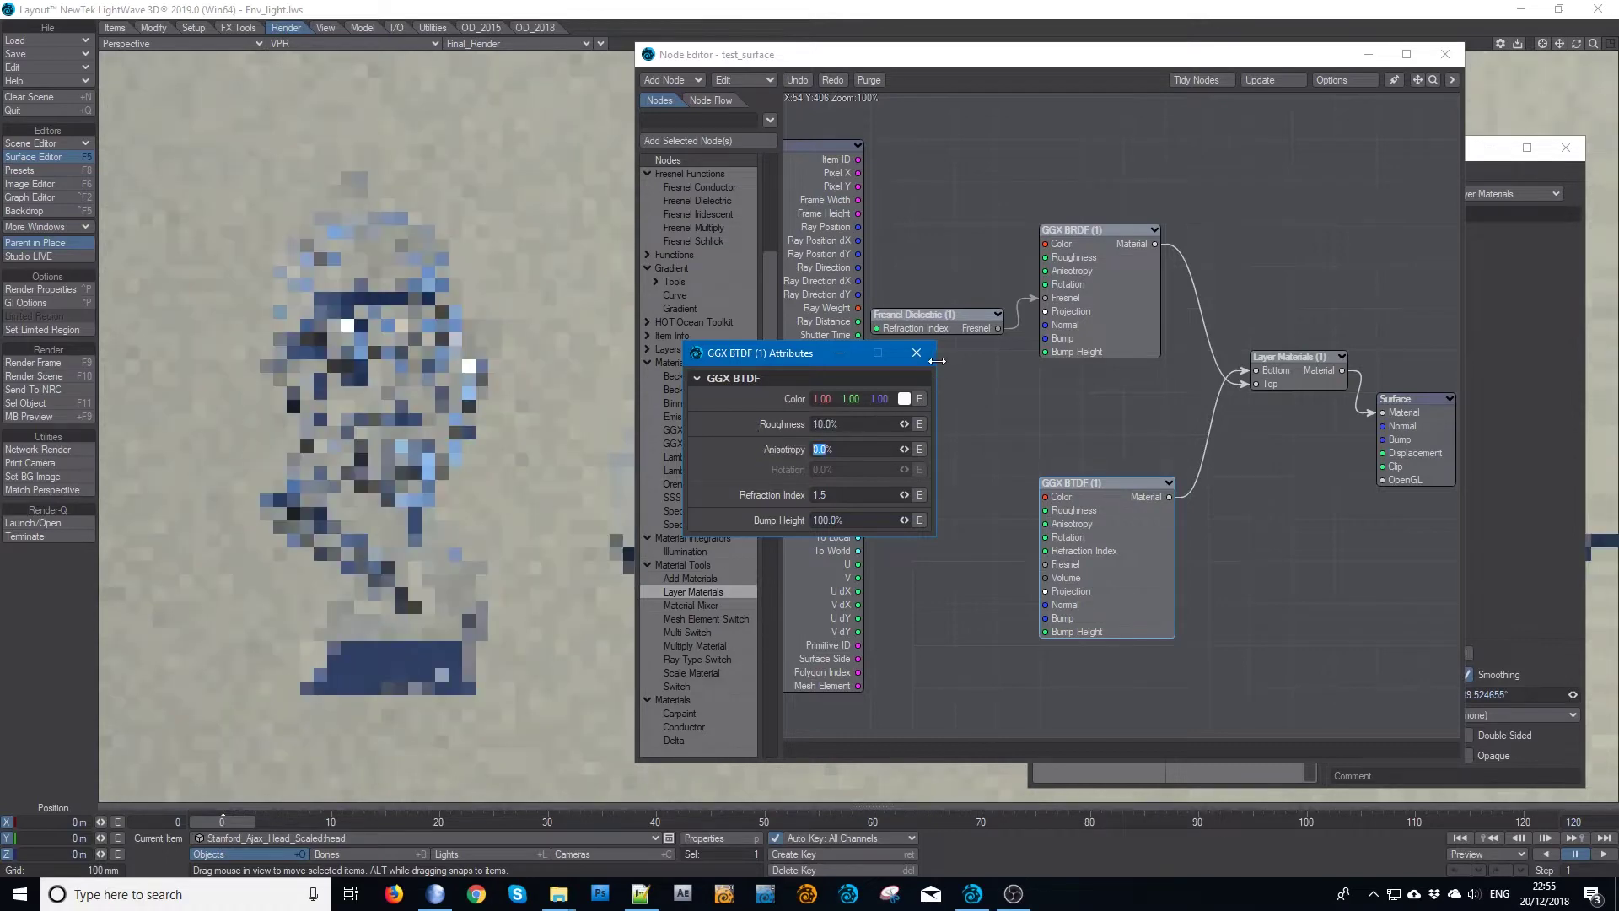
pyautogui.click(924, 360)
pyautogui.moveTo(1100, 548); pyautogui.dragTo(1102, 487)
# - Give the GGX BTDF a trial pink colour
pyautogui.doubleClick(1098, 443)
pyautogui.click(904, 398)
pyautogui.moveTo(792, 297); pyautogui.dragTo(786, 301)
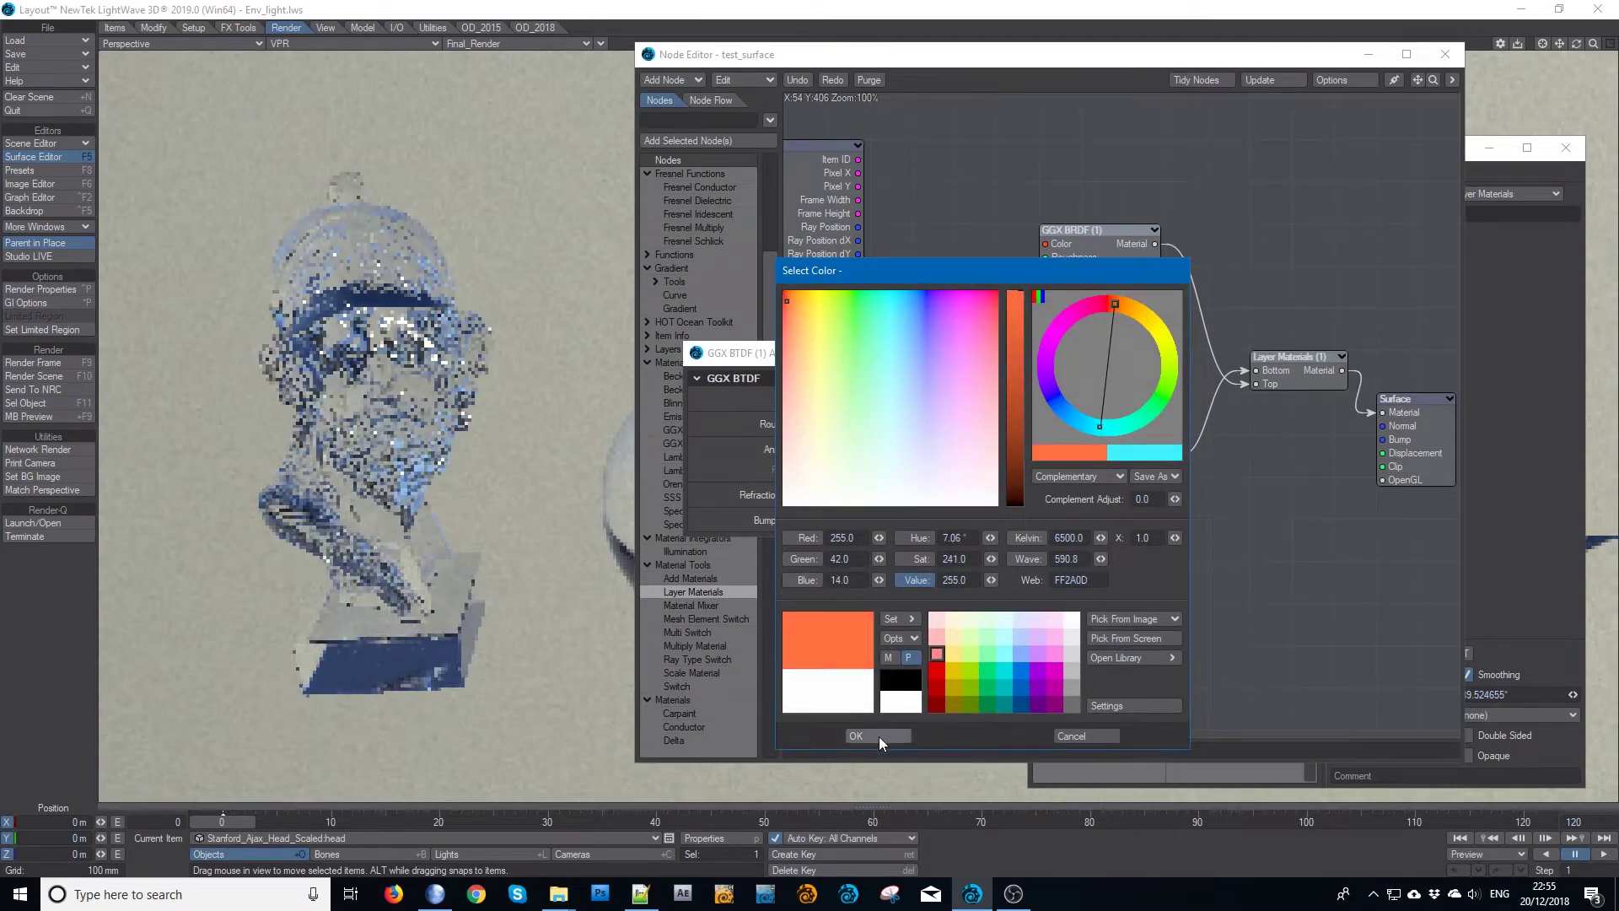
pyautogui.click(988, 297)
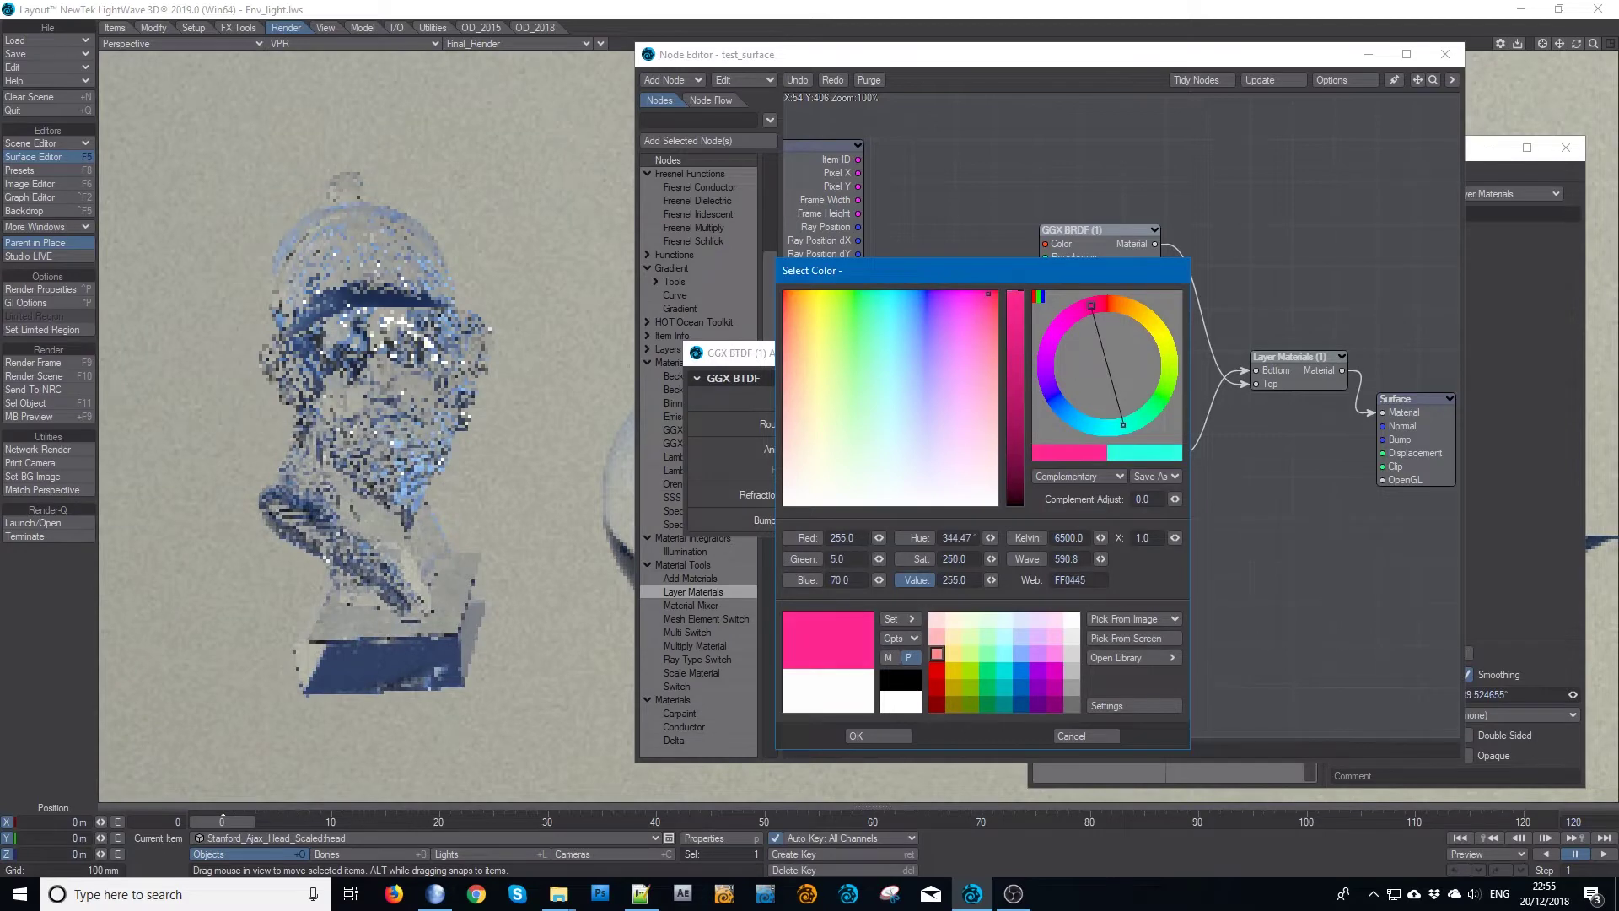
pyautogui.click(887, 732)
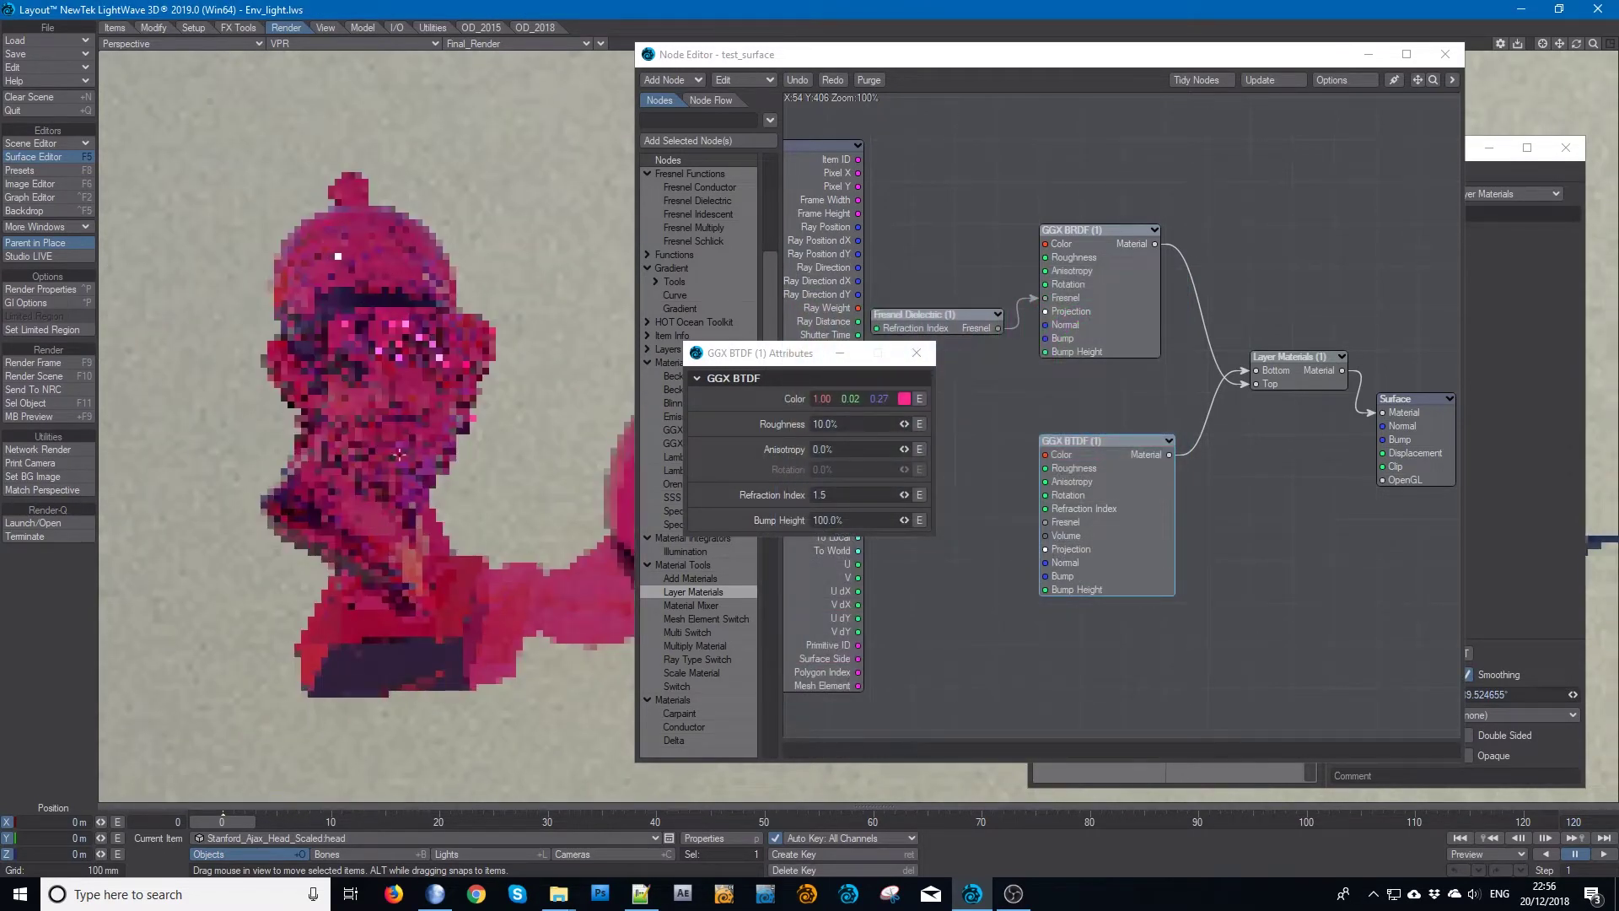
# - Move the windows to view the pink render, then reset the GGX BTDF colour to white
pyautogui.moveTo(852, 56); pyautogui.dragTo(1209, 129)
pyautogui.moveTo(761, 361); pyautogui.dragTo(722, 209)
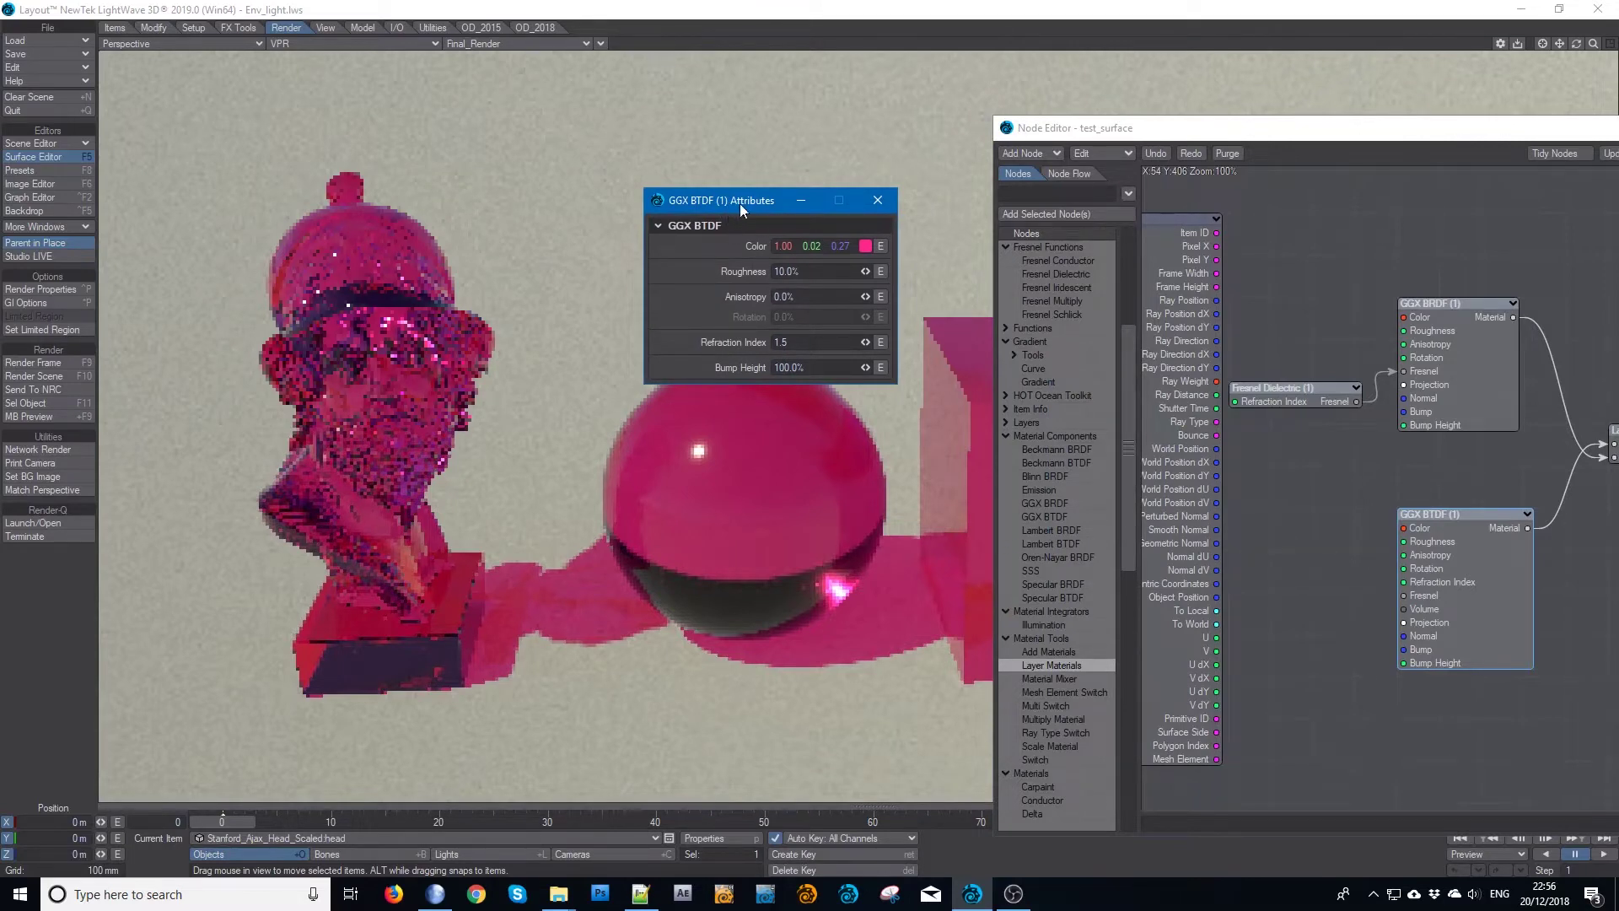
pyautogui.click(866, 247)
pyautogui.moveTo(798, 473); pyautogui.dragTo(784, 503)
pyautogui.click(892, 735)
# - Add Transmittance and Volumetric nodes from the Volume Components category
pyautogui.click(878, 200)
pyautogui.moveTo(1206, 123); pyautogui.dragTo(910, 46)
pyautogui.scroll(-4, 792, 556)
pyautogui.scroll(-11, 792, 557)
pyautogui.click(708, 722)
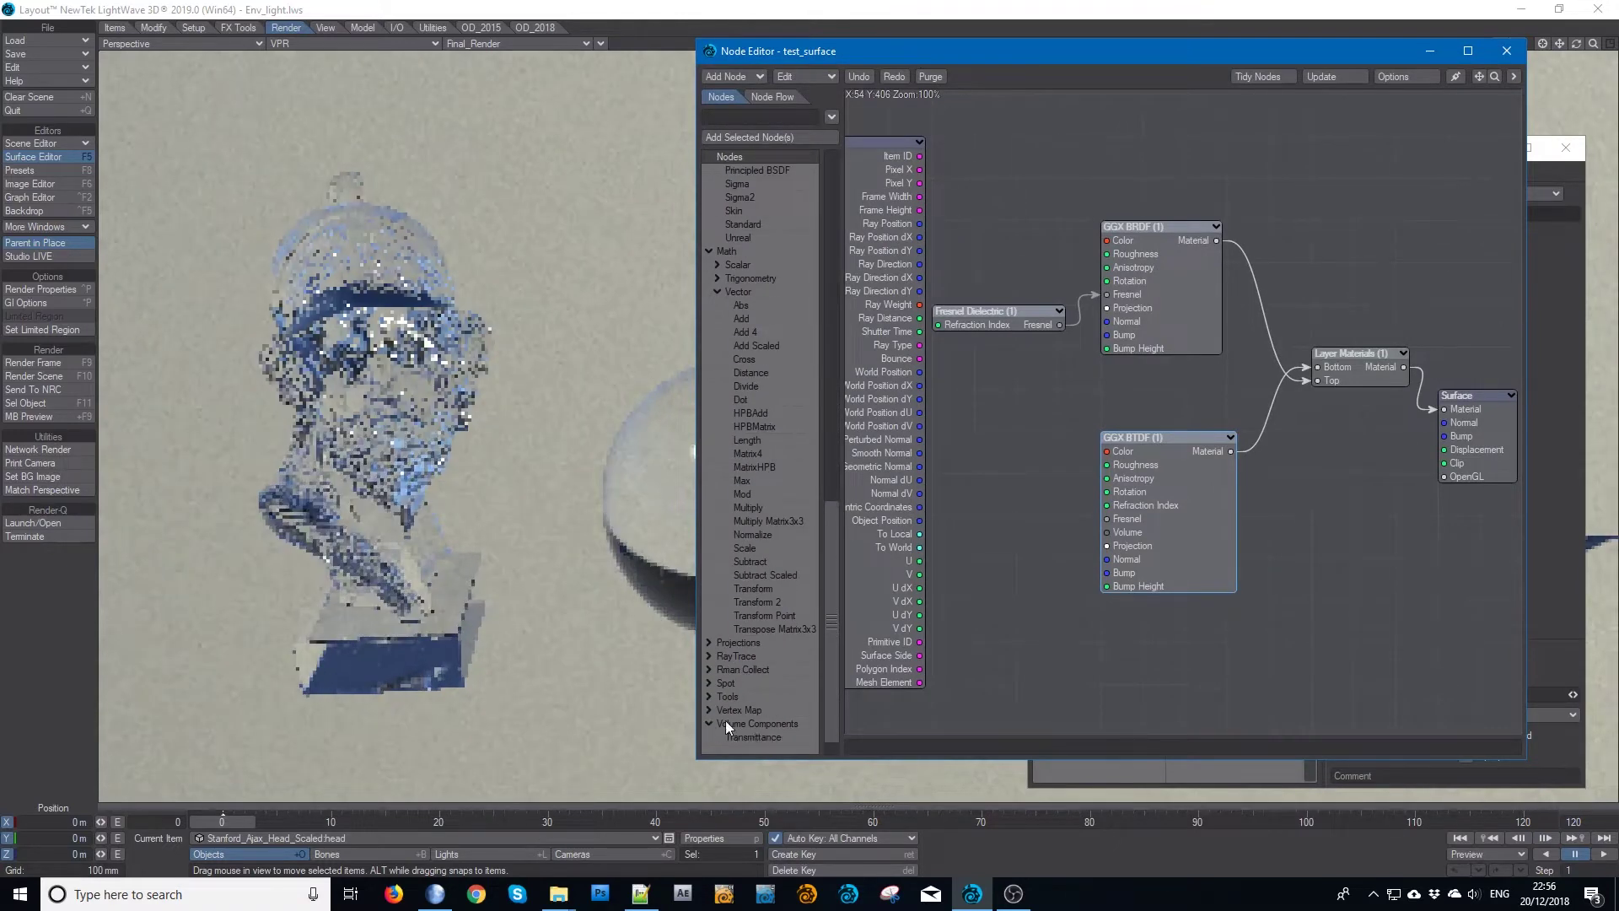
pyautogui.scroll(-1, 759, 721)
pyautogui.doubleClick(753, 710)
pyautogui.doubleClick(756, 723)
# - Arrange the new nodes and connect Transmittance's Volume output to GGX BTDF's Volume input
pyautogui.moveTo(1194, 428); pyautogui.dragTo(993, 670)
pyautogui.moveTo(1169, 522); pyautogui.dragTo(1252, 523)
pyautogui.moveTo(1164, 426); pyautogui.dragTo(991, 465)
pyautogui.doubleClick(969, 442)
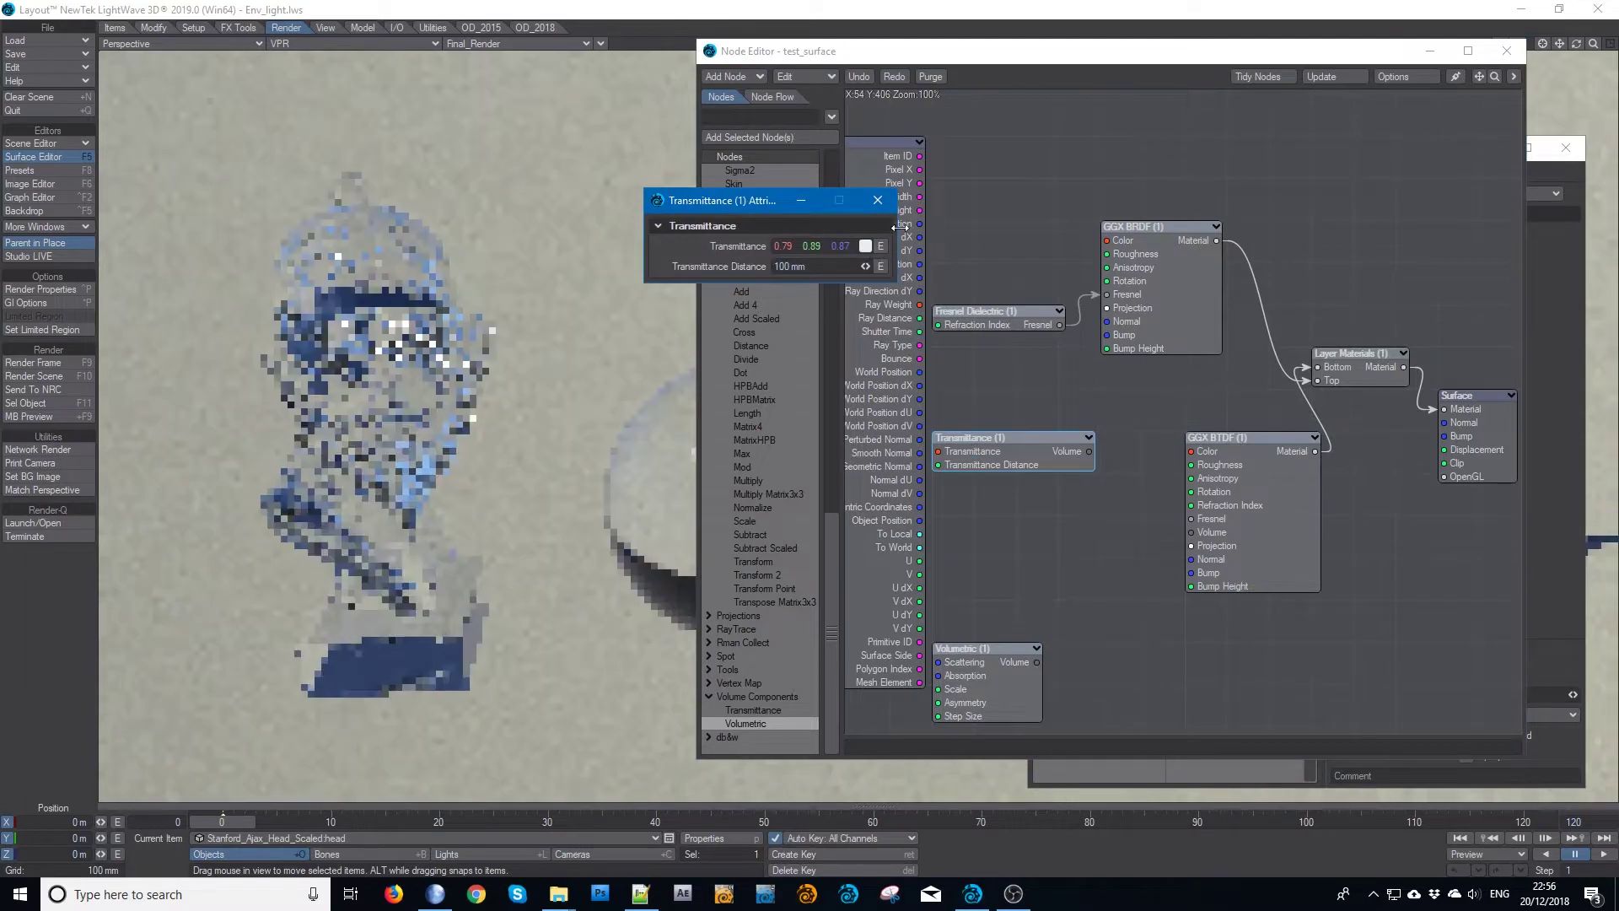
pyautogui.click(879, 201)
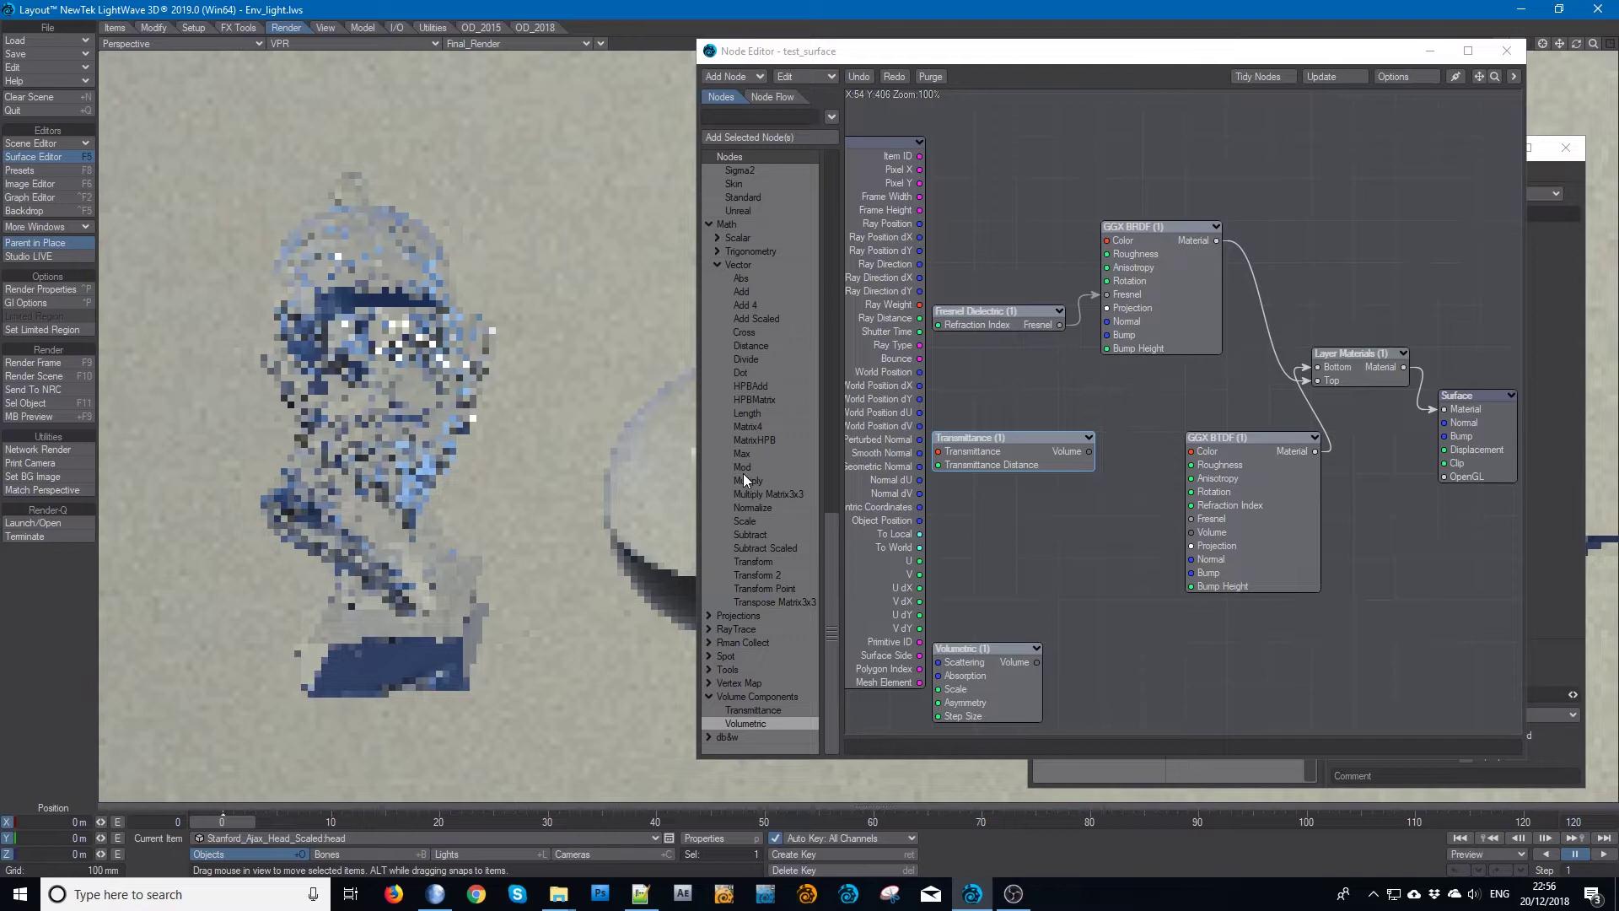
pyautogui.scroll(12, 747, 534)
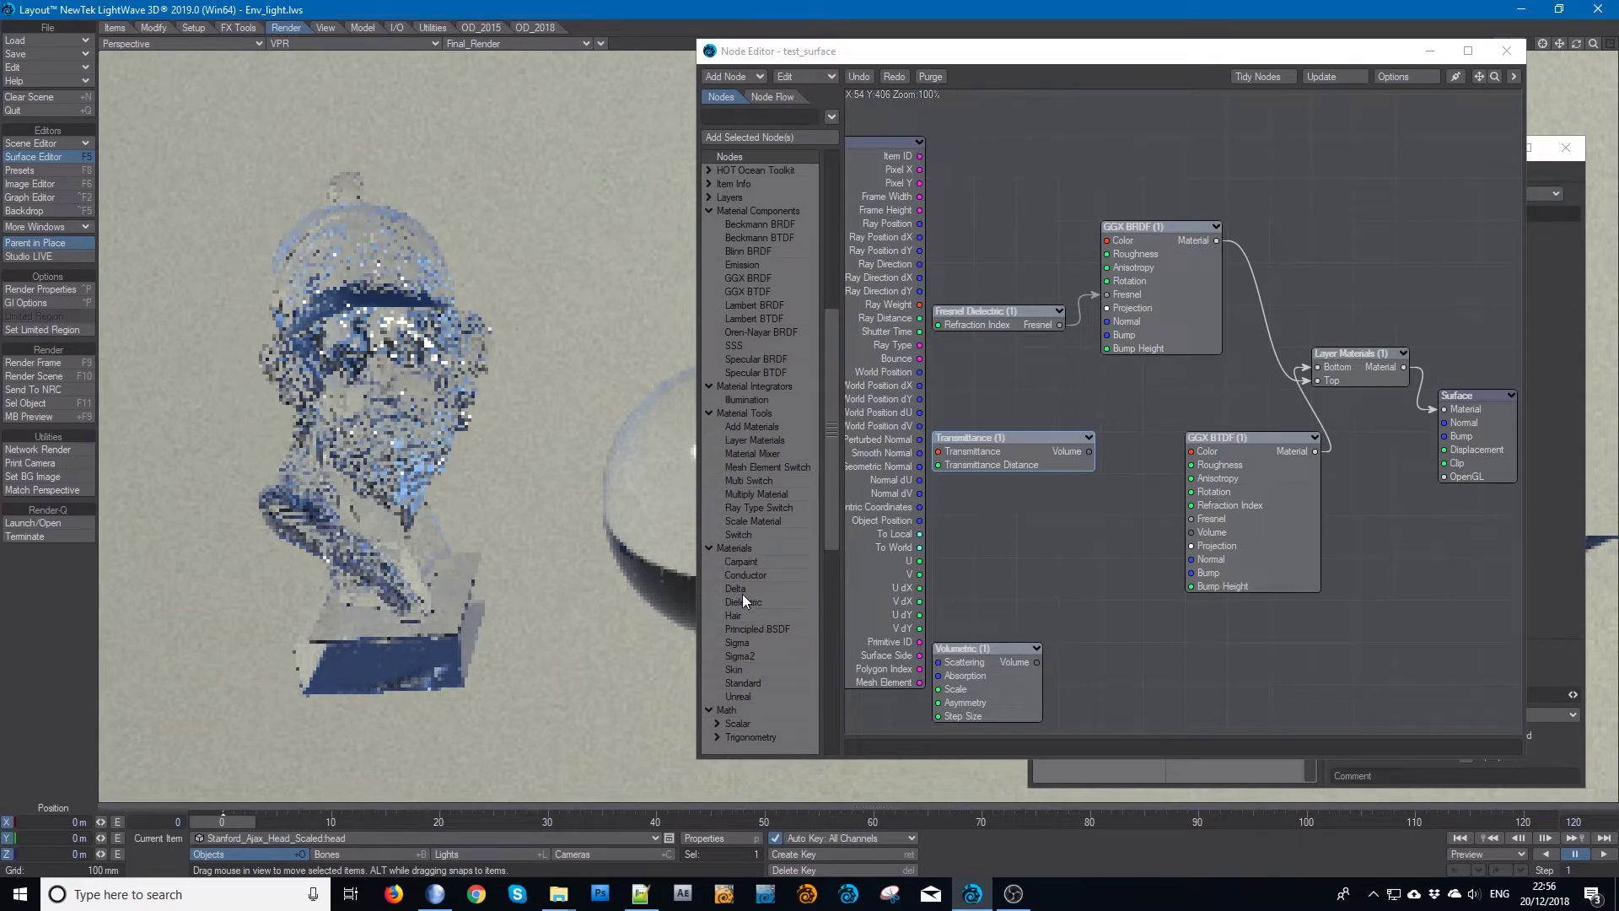
pyautogui.moveTo(1089, 452); pyautogui.dragTo(1190, 532)
pyautogui.moveTo(988, 443); pyautogui.dragTo(1022, 485)
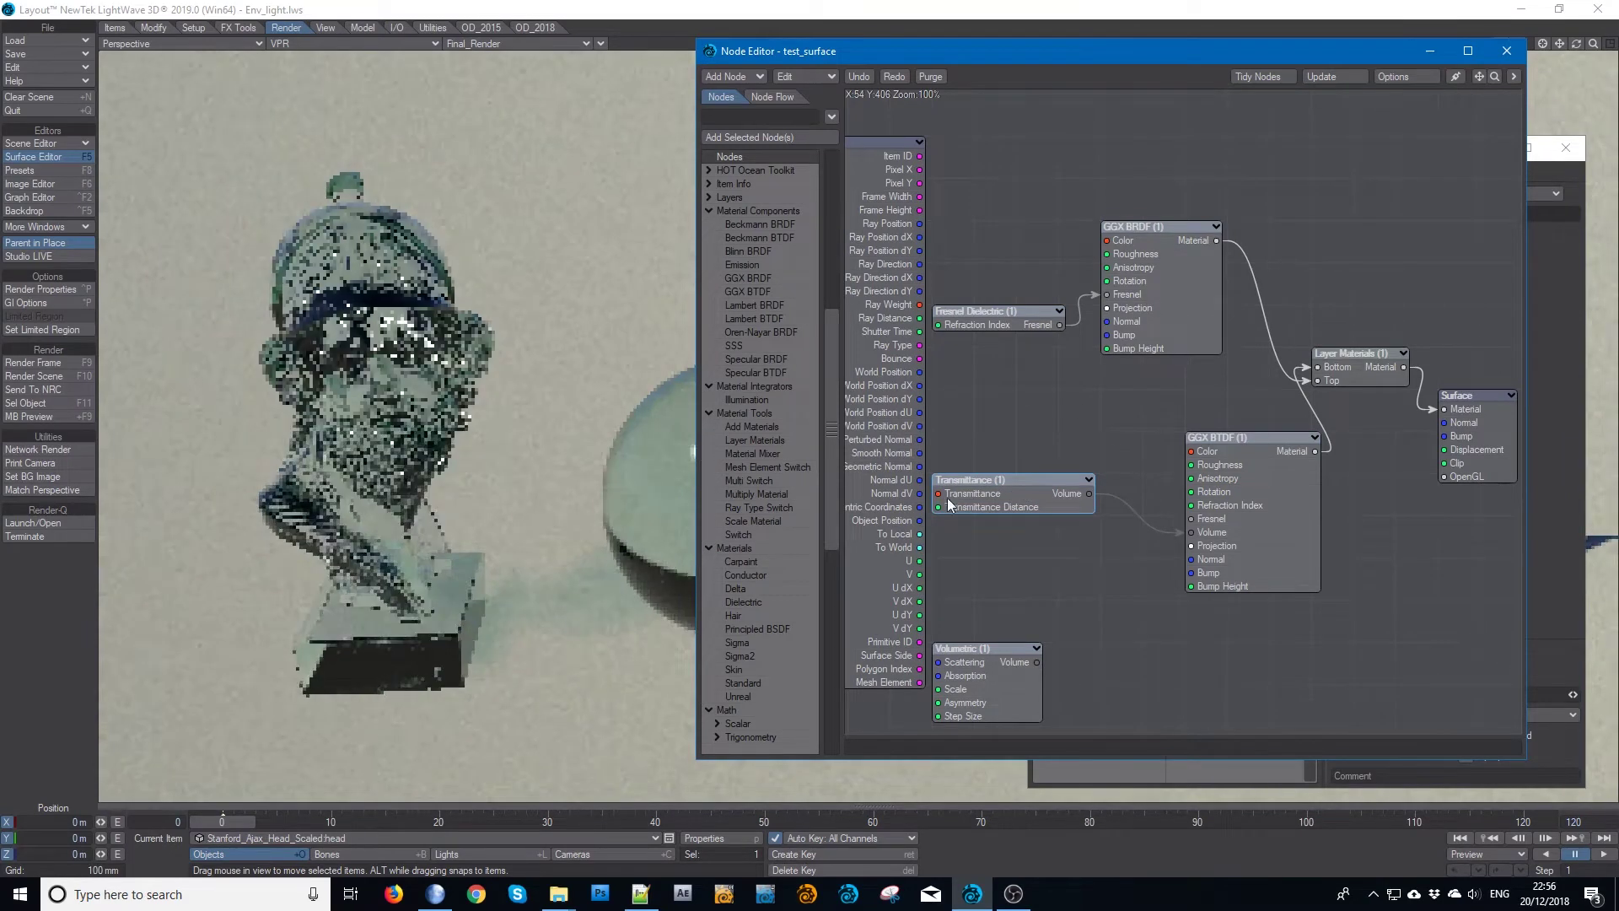
# - Set the Transmittance node's Distance to 10 mm
pyautogui.moveTo(996, 491); pyautogui.dragTo(1037, 491)
pyautogui.doubleClick(1040, 492)
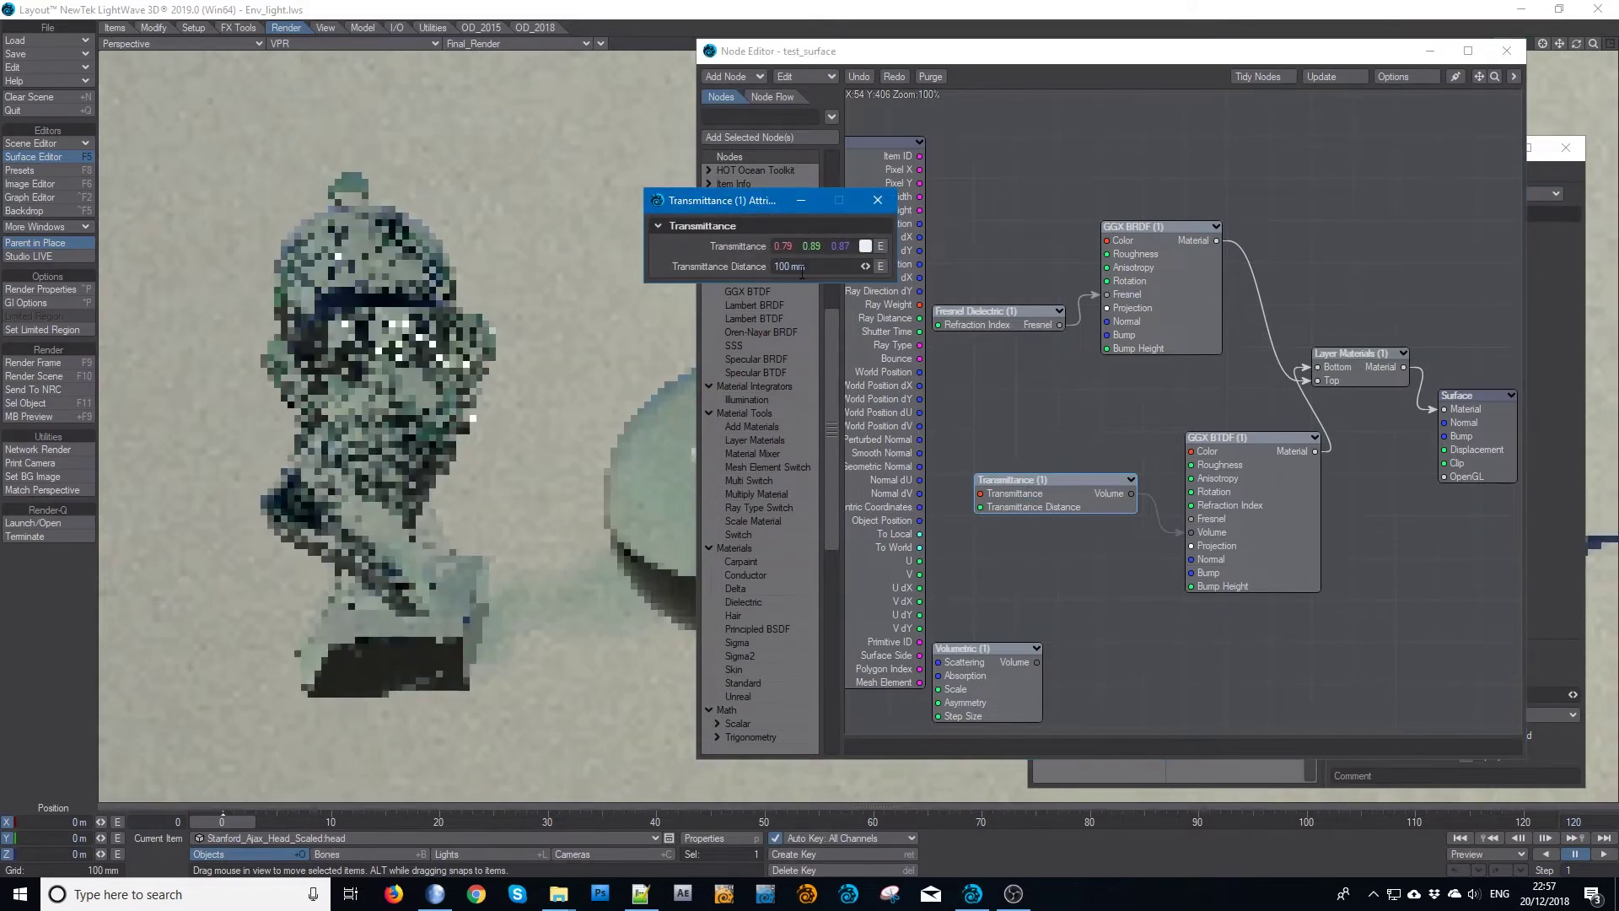
pyautogui.press('Delete')
pyautogui.press('Return')
pyautogui.click(878, 200)
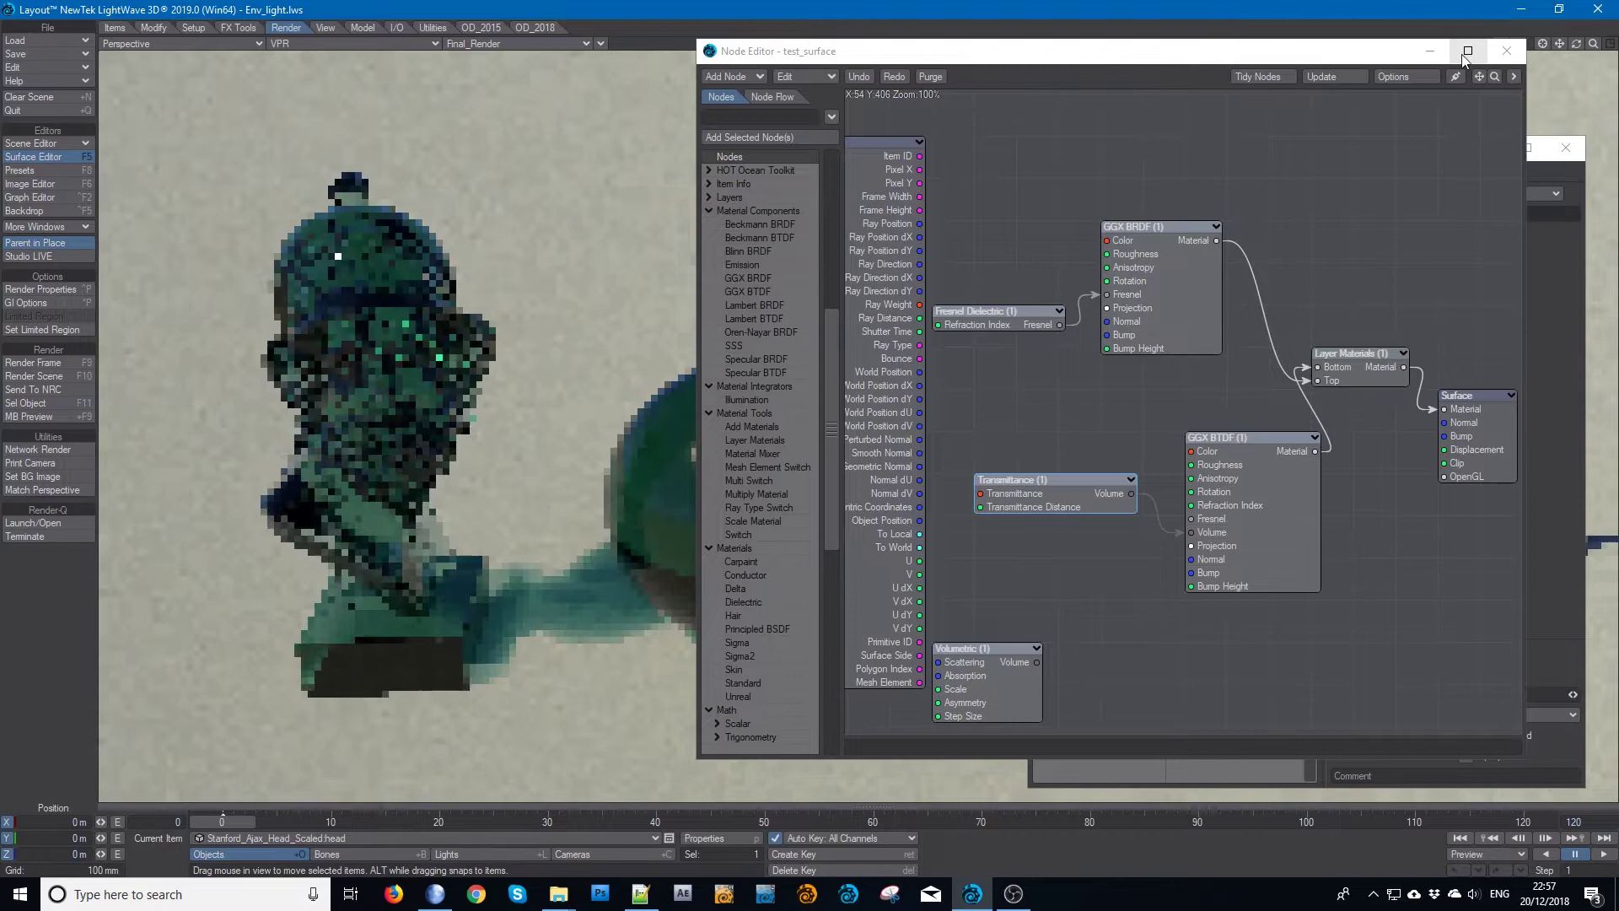
# - Close the node graph, shift the surface settings right and bring up Render Properties
pyautogui.click(1505, 50)
pyautogui.moveTo(1153, 152); pyautogui.dragTo(1424, 156)
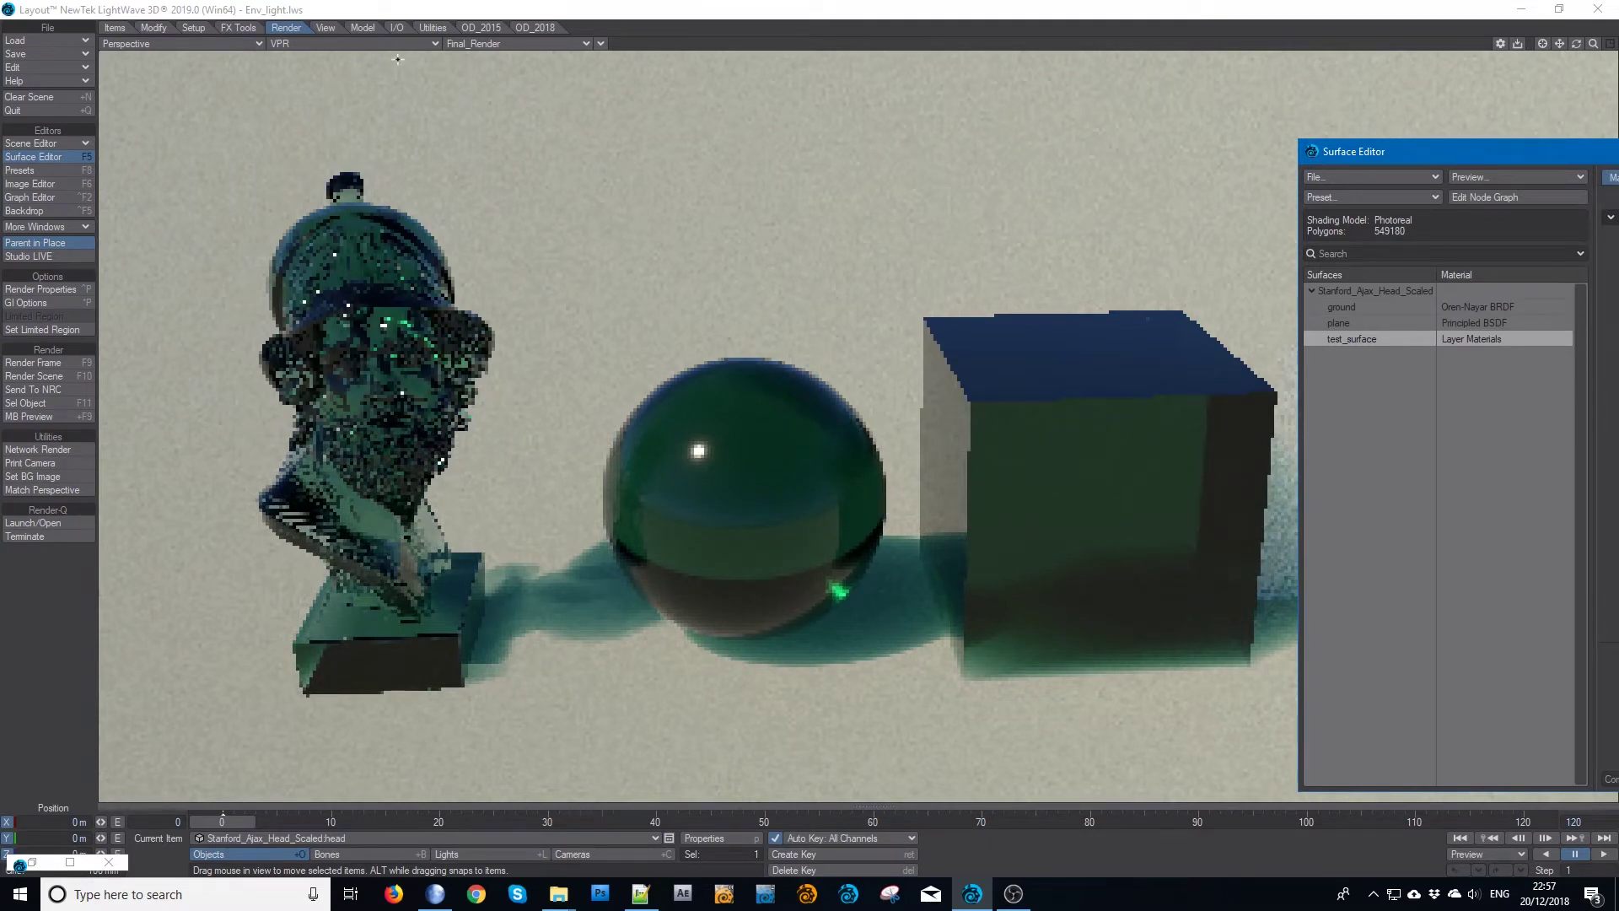
pyautogui.click(74, 287)
# - Turn Enable Volumetrics off and back on to compare renders, then close Render Properties
pyautogui.click(1295, 131)
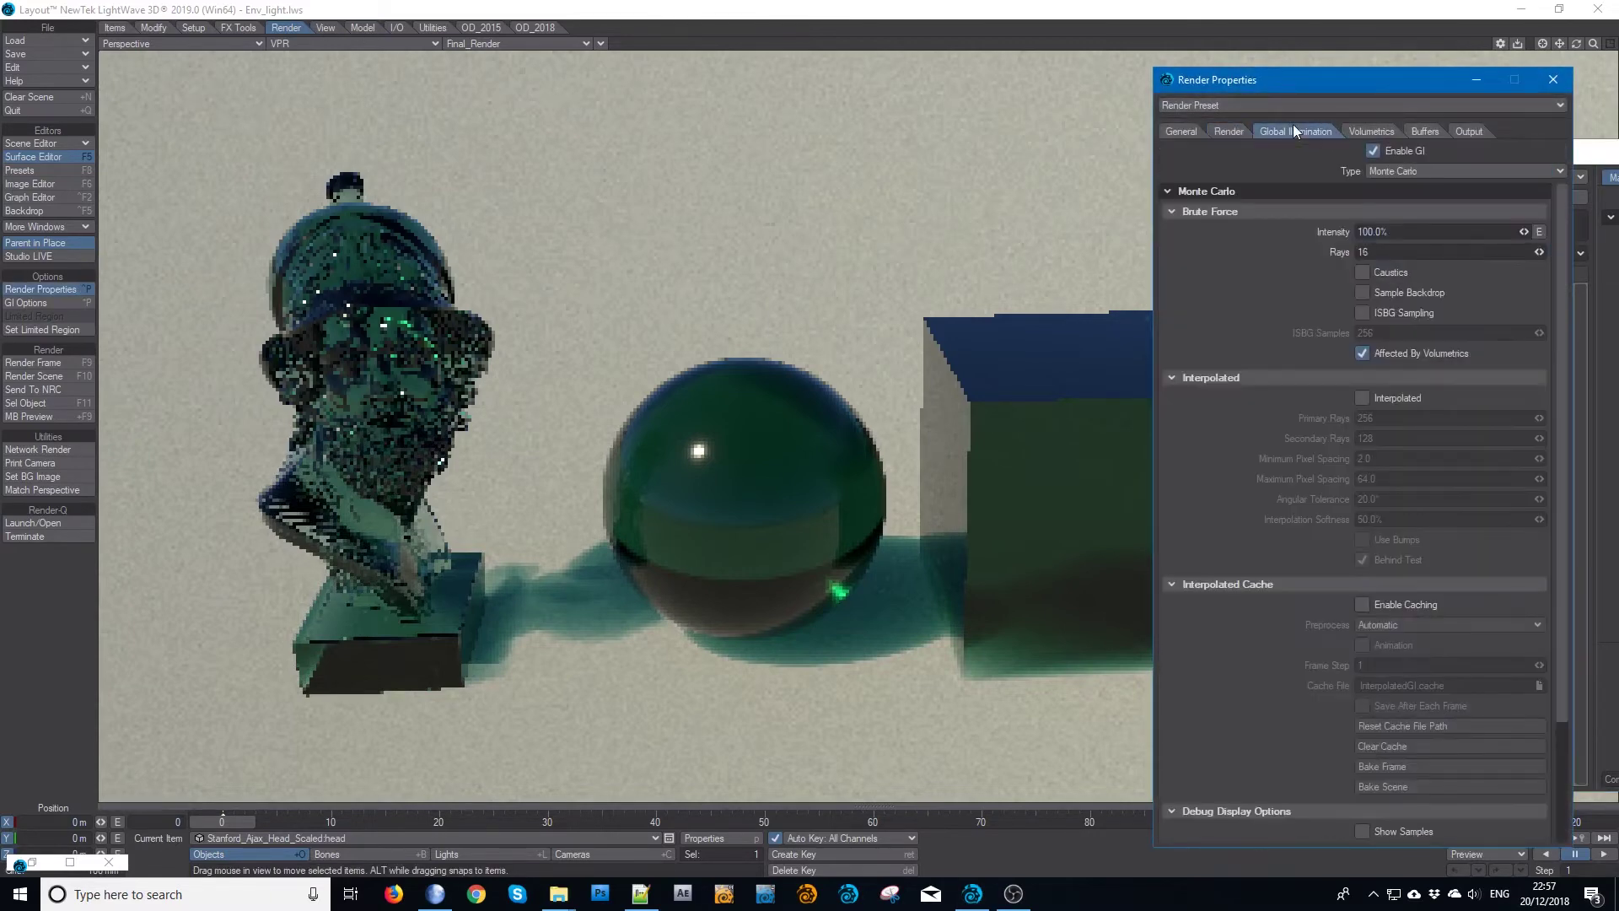
pyautogui.click(1372, 132)
pyautogui.click(1373, 151)
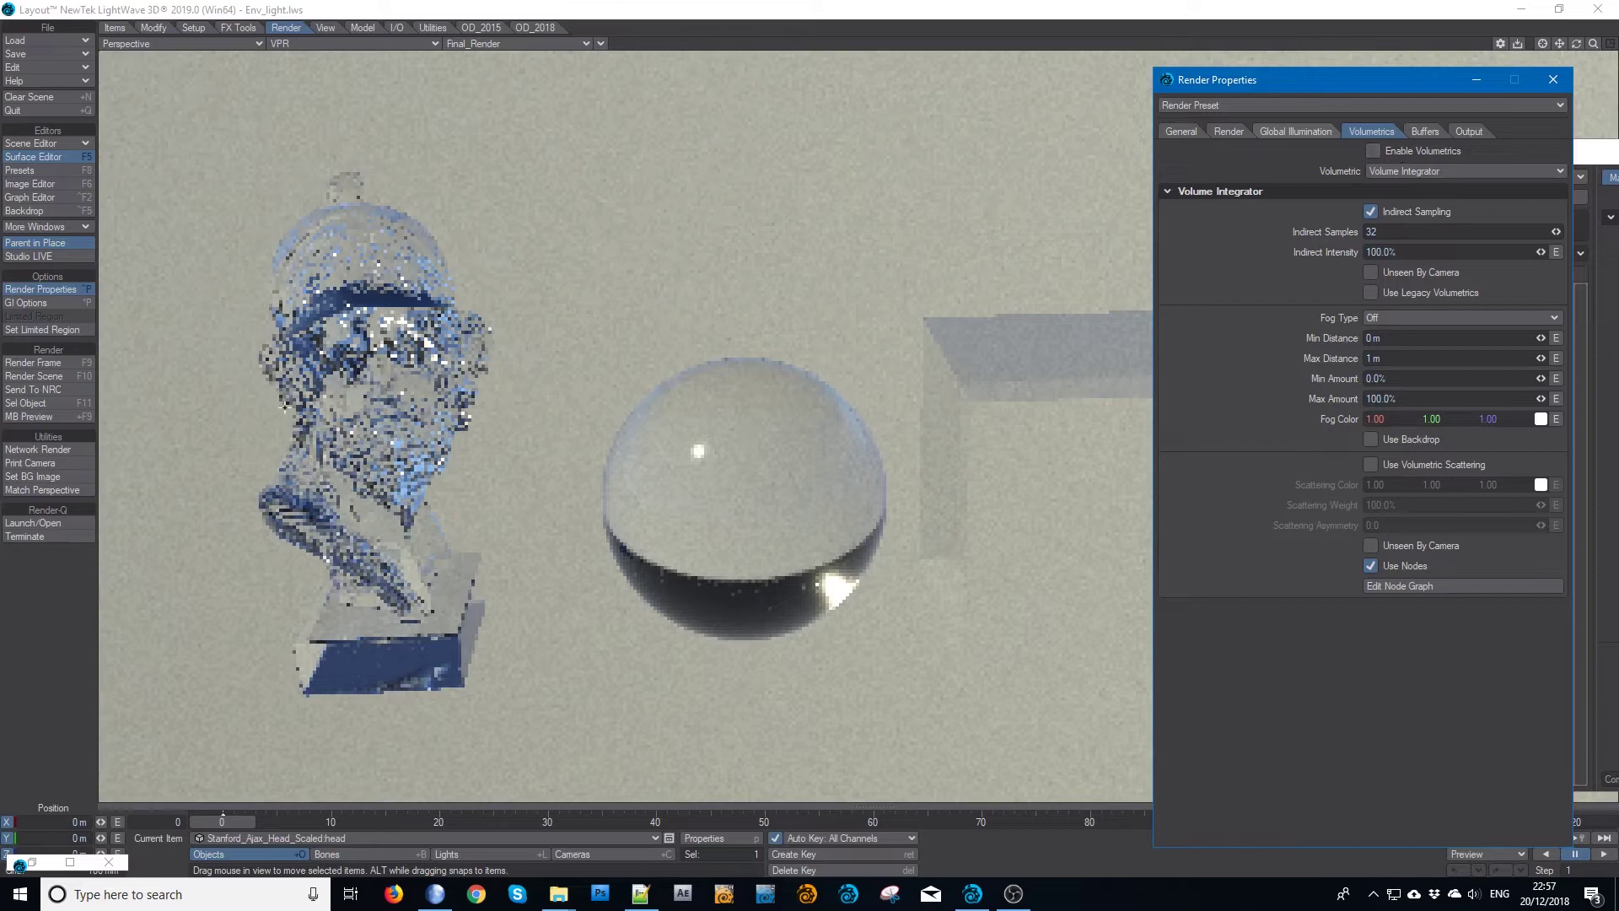
pyautogui.click(1372, 151)
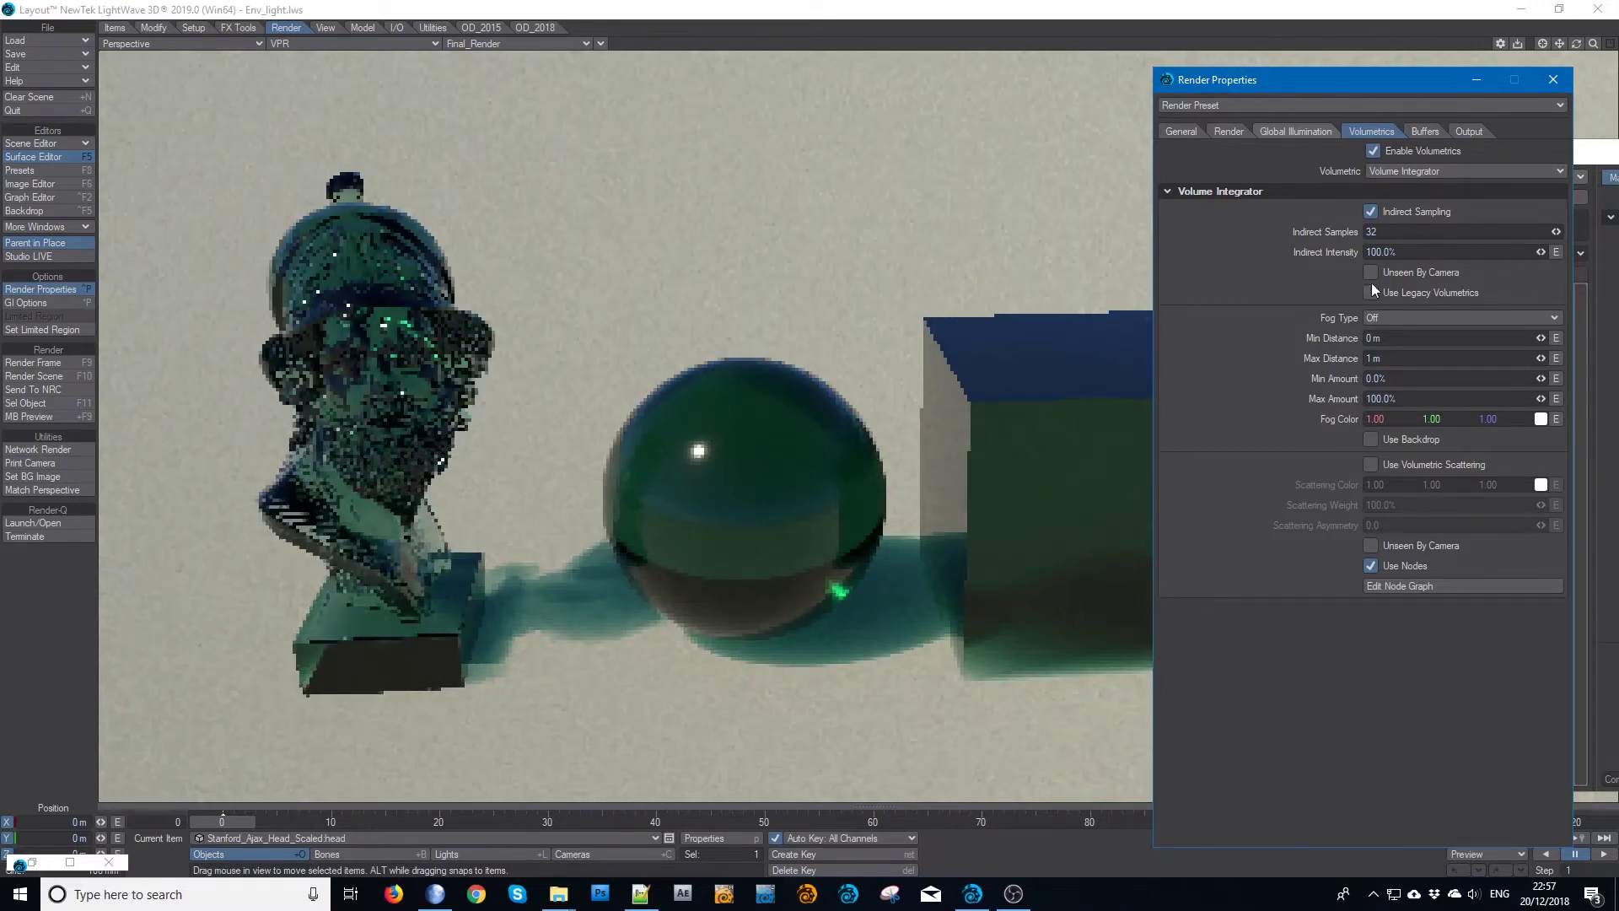
pyautogui.click(1553, 80)
# - Reopen test_surface's node graph and bring up the Volumetric node's settings
pyautogui.moveTo(1439, 150); pyautogui.dragTo(1022, 112)
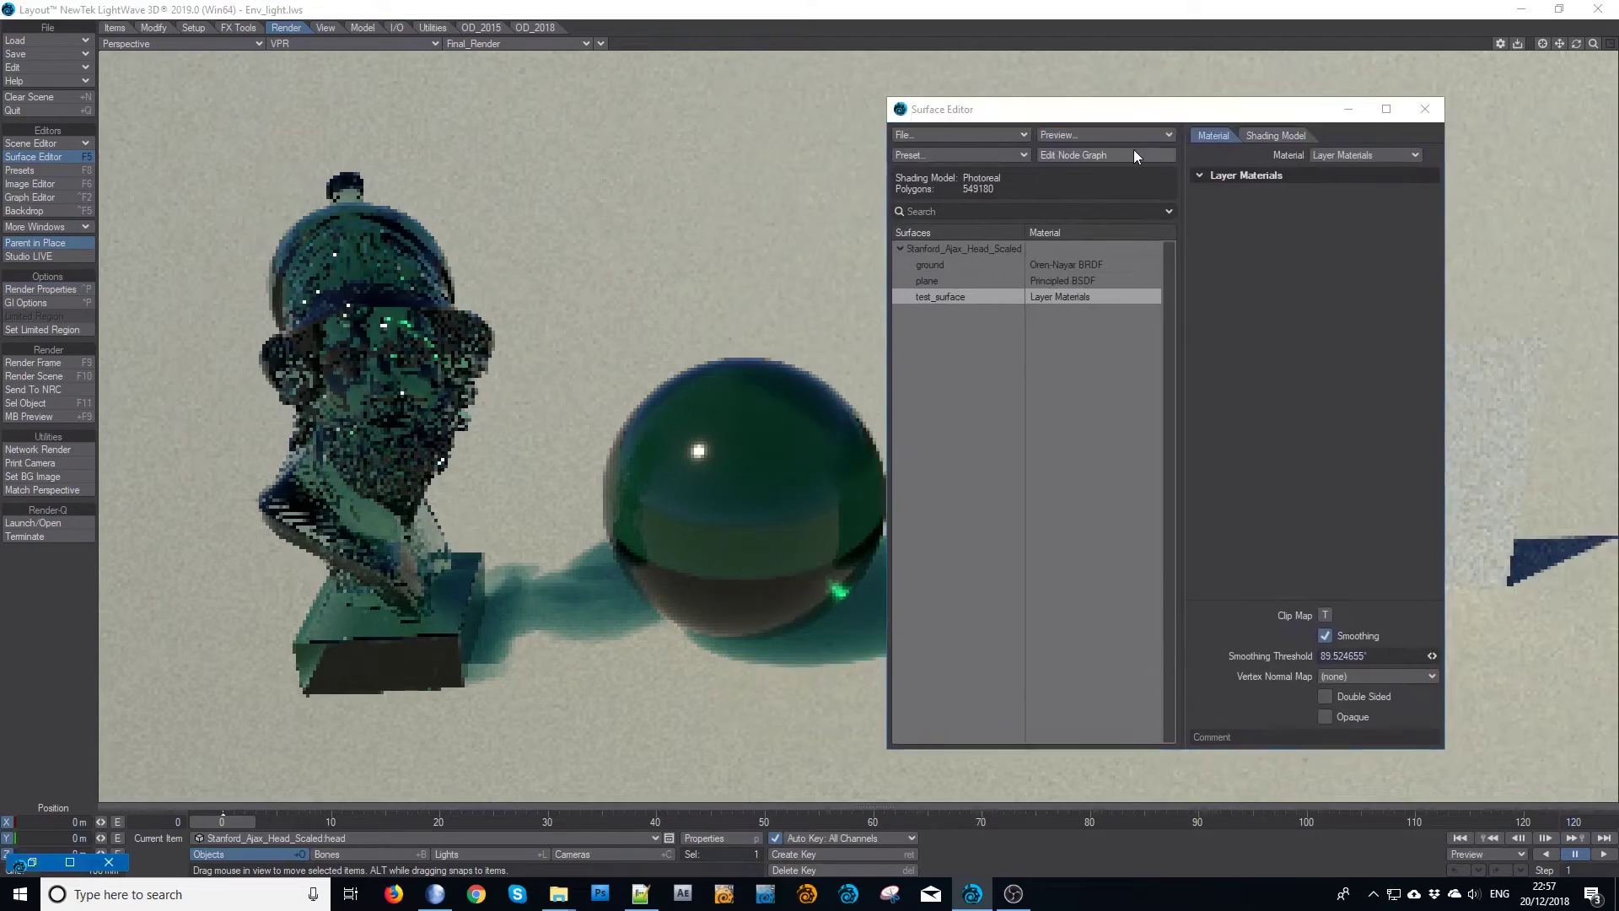
pyautogui.click(1133, 149)
pyautogui.moveTo(988, 690); pyautogui.dragTo(1202, 535)
pyautogui.doubleClick(1039, 577)
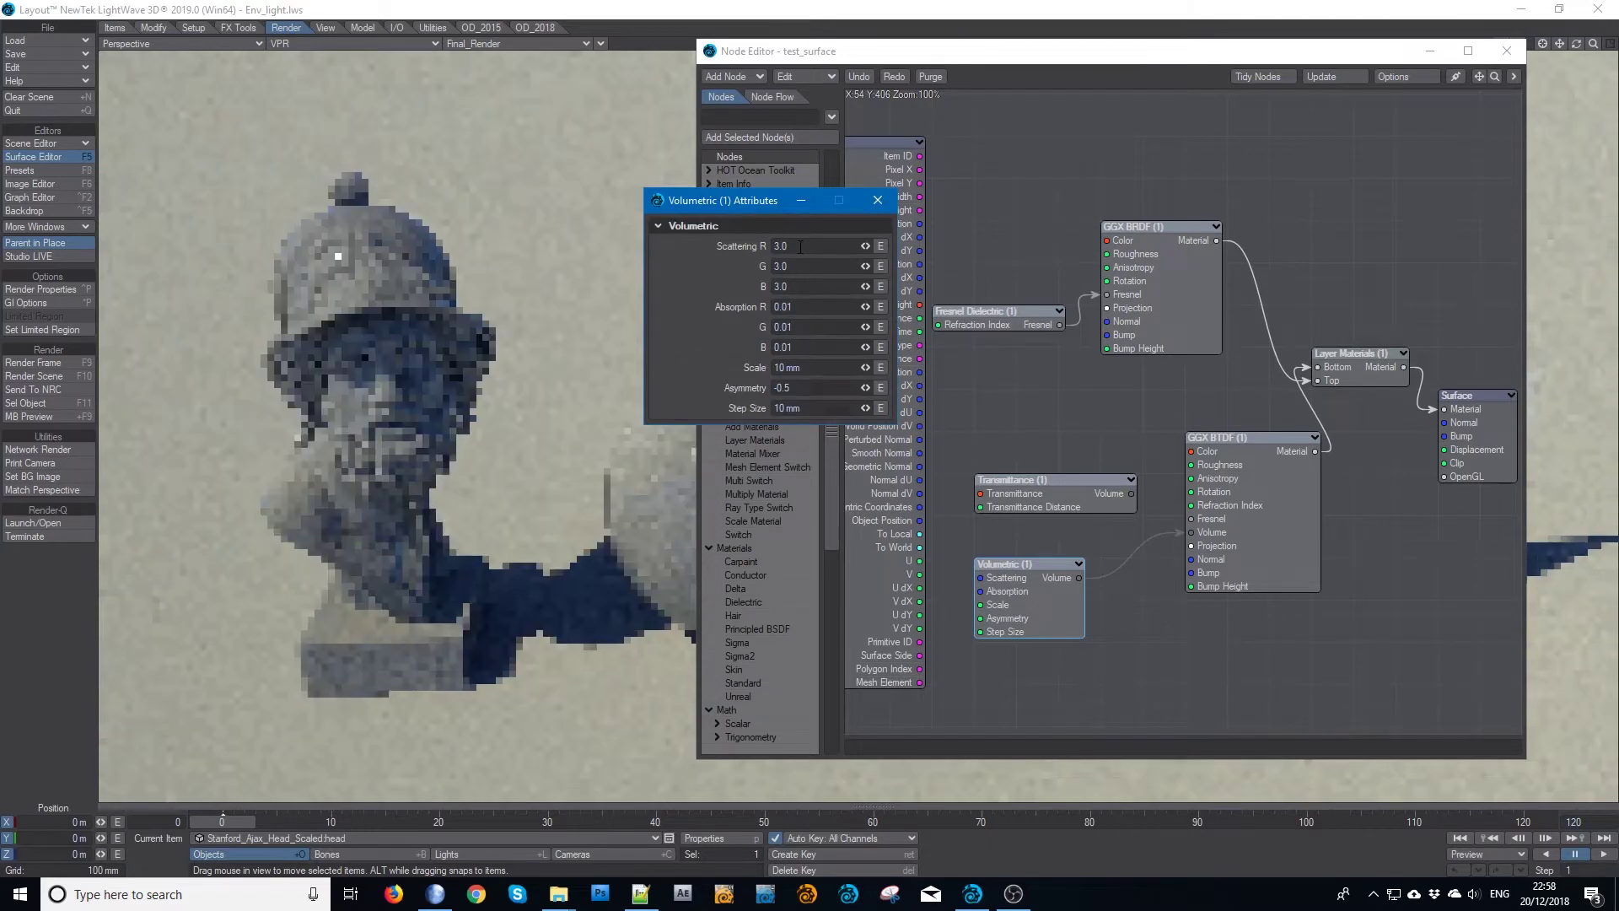
# - Set the Volumetric node's Scattering to R 10, G 8, B 1
pyautogui.click(801, 246)
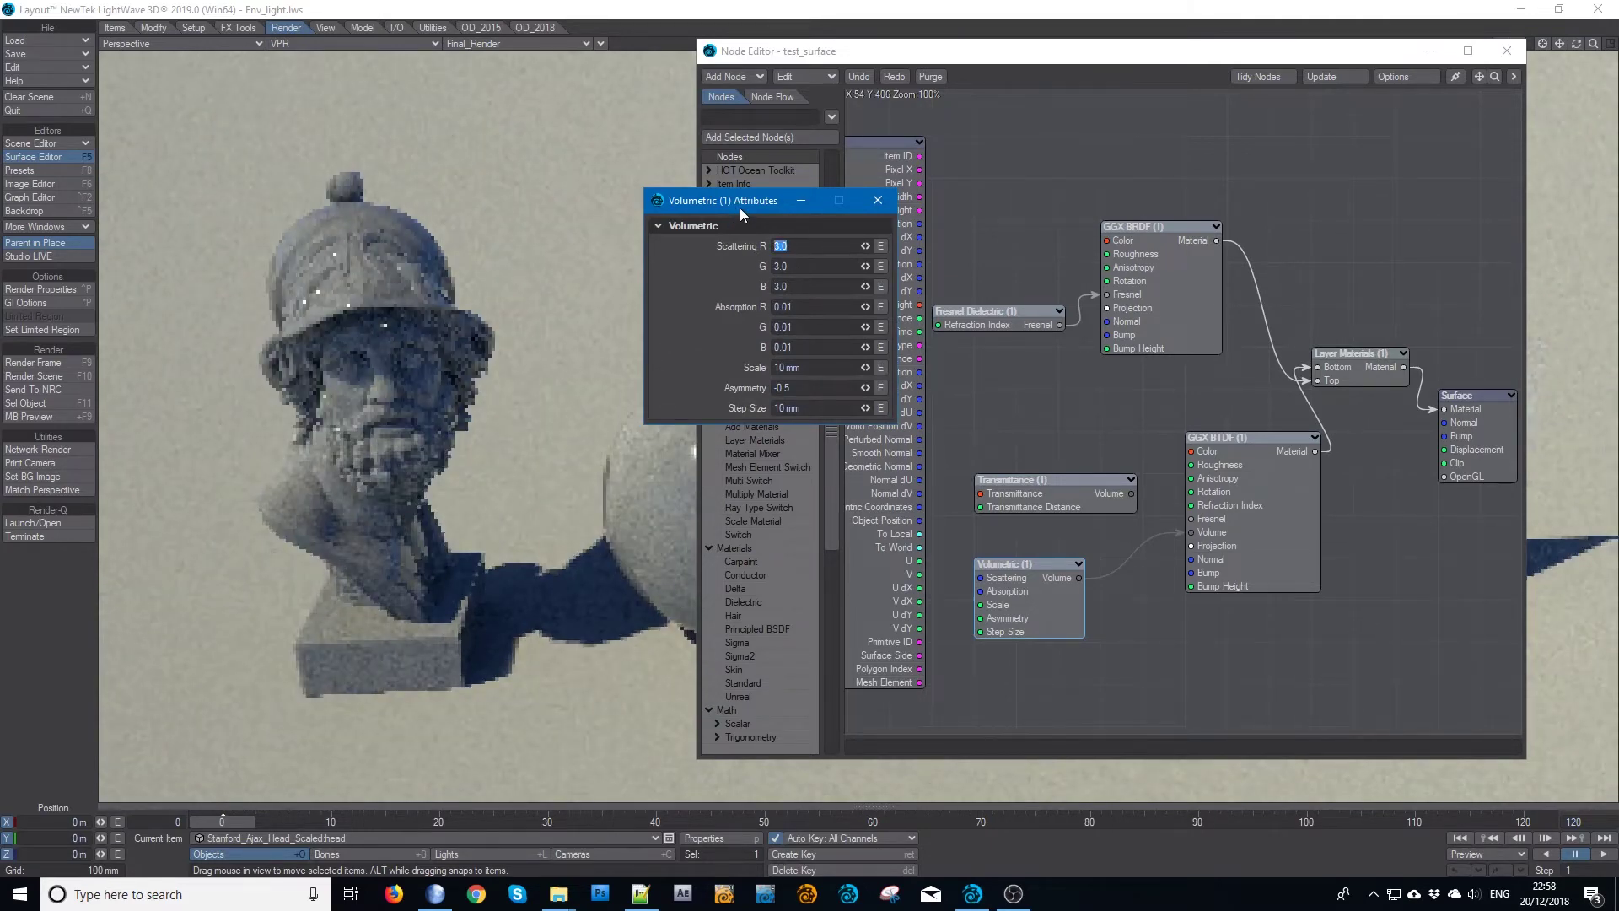
pyautogui.moveTo(735, 212); pyautogui.dragTo(786, 438)
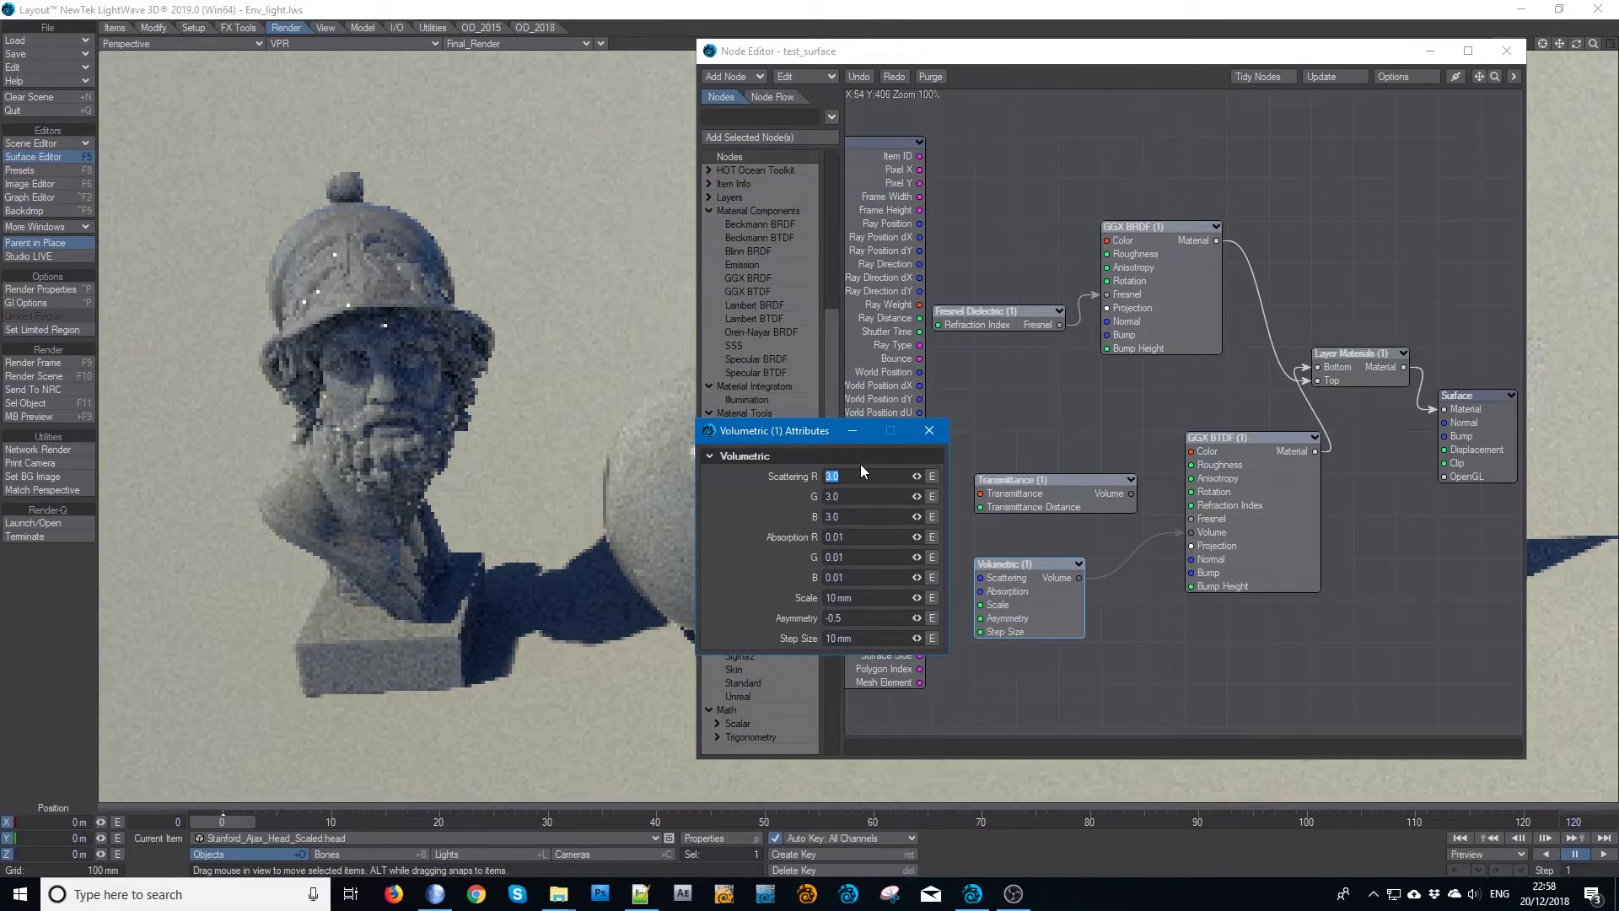
pyautogui.write('10')
pyautogui.press('Tab')
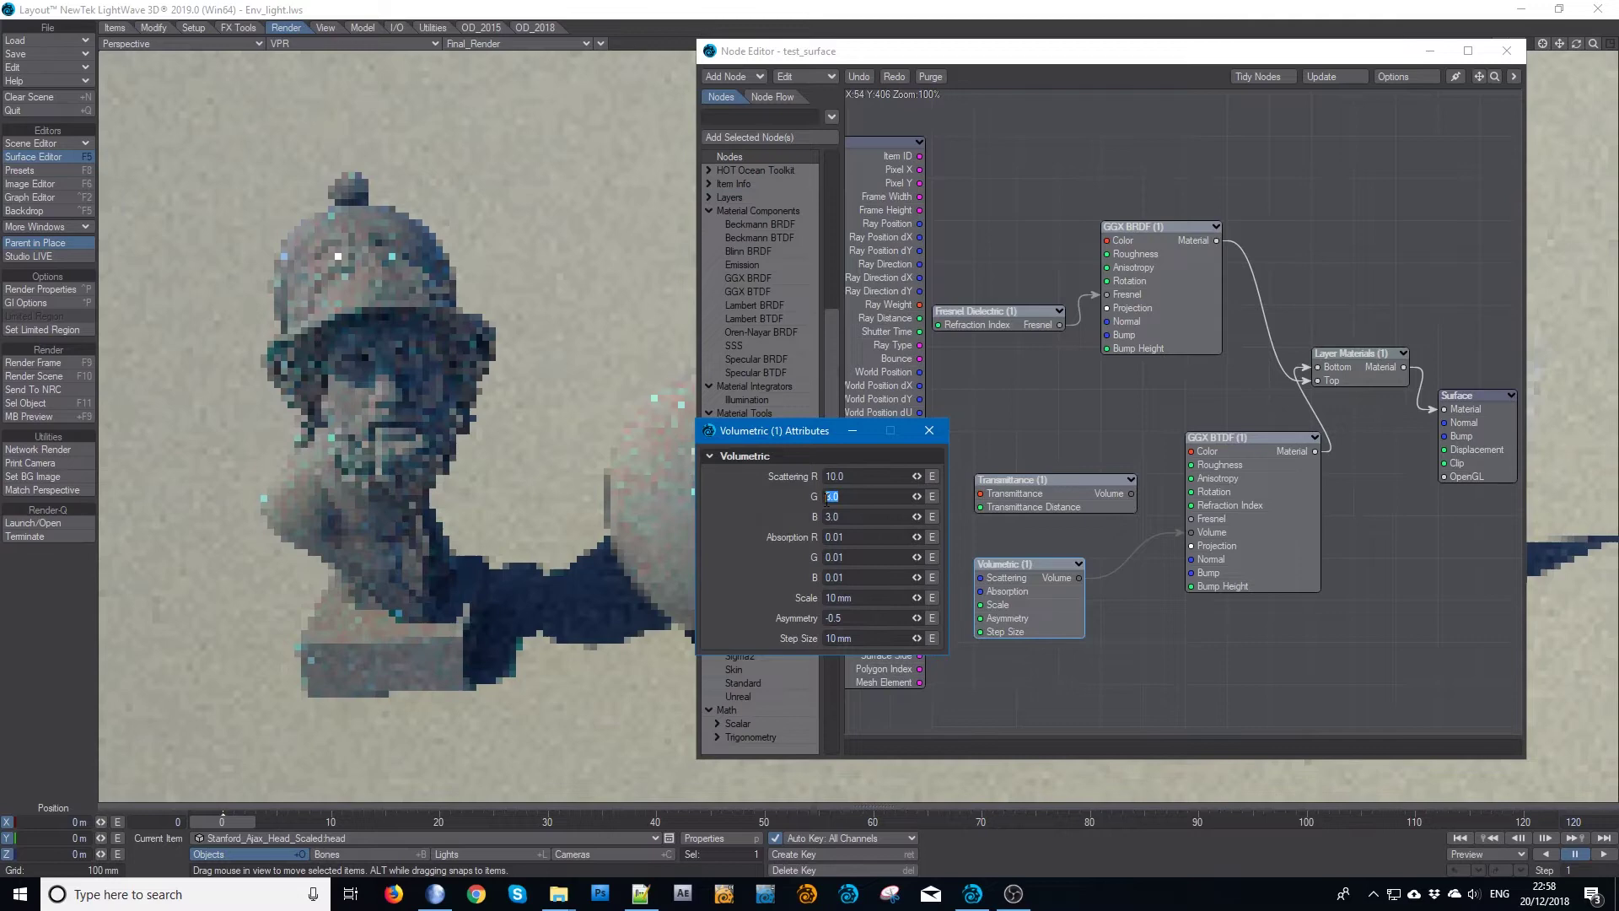
pyautogui.write('8')
pyautogui.press('Tab')
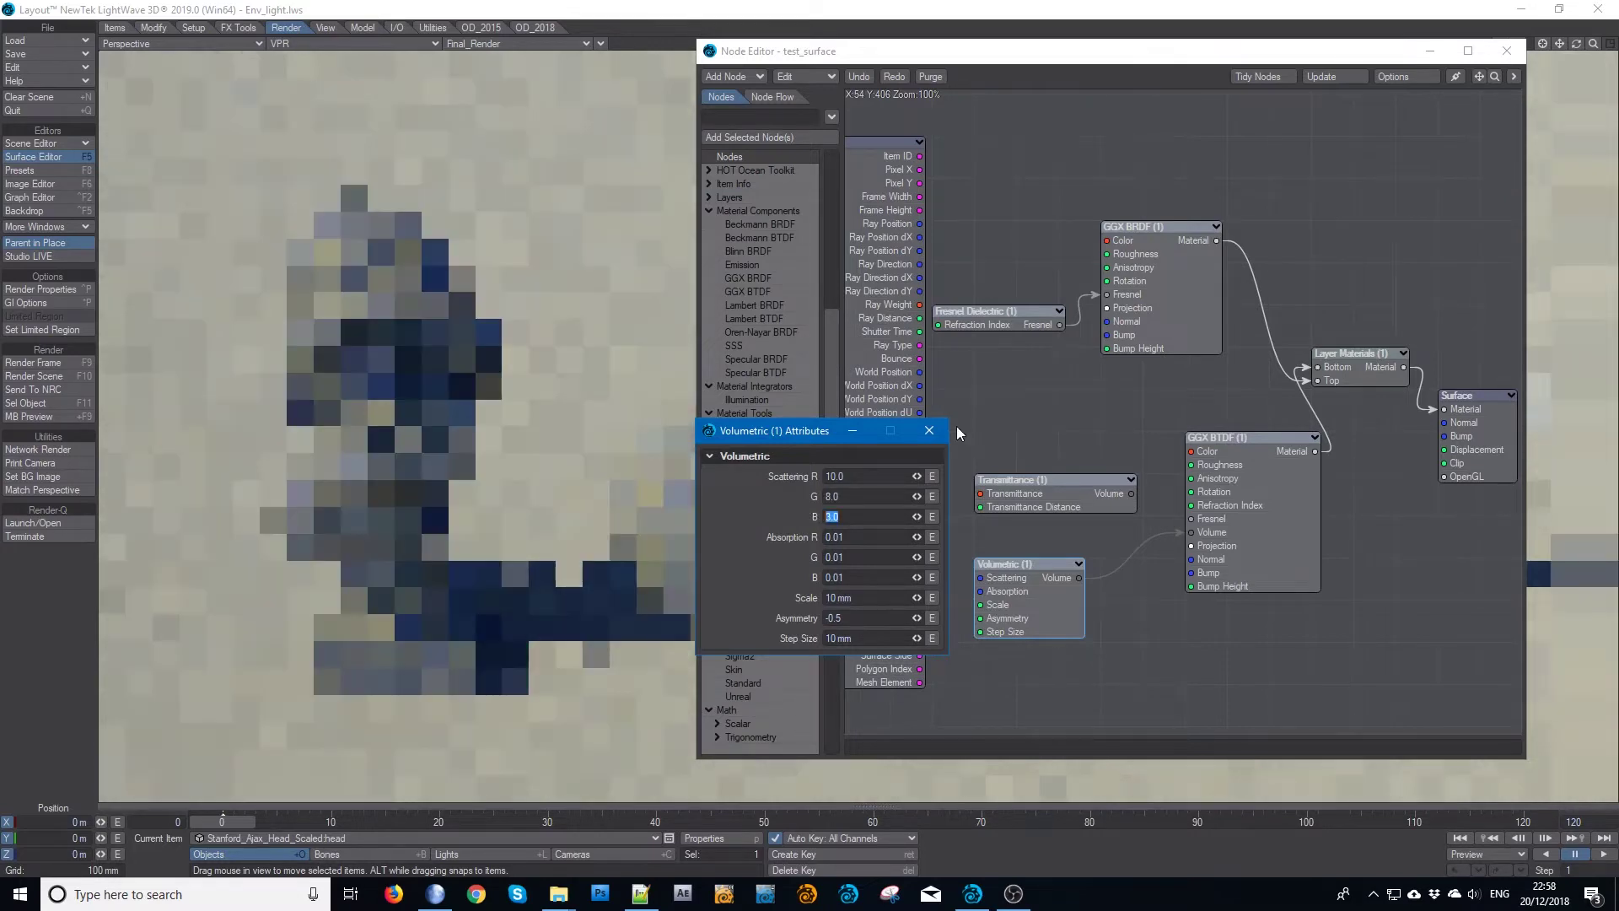
pyautogui.write('1')
pyautogui.press('Tab')
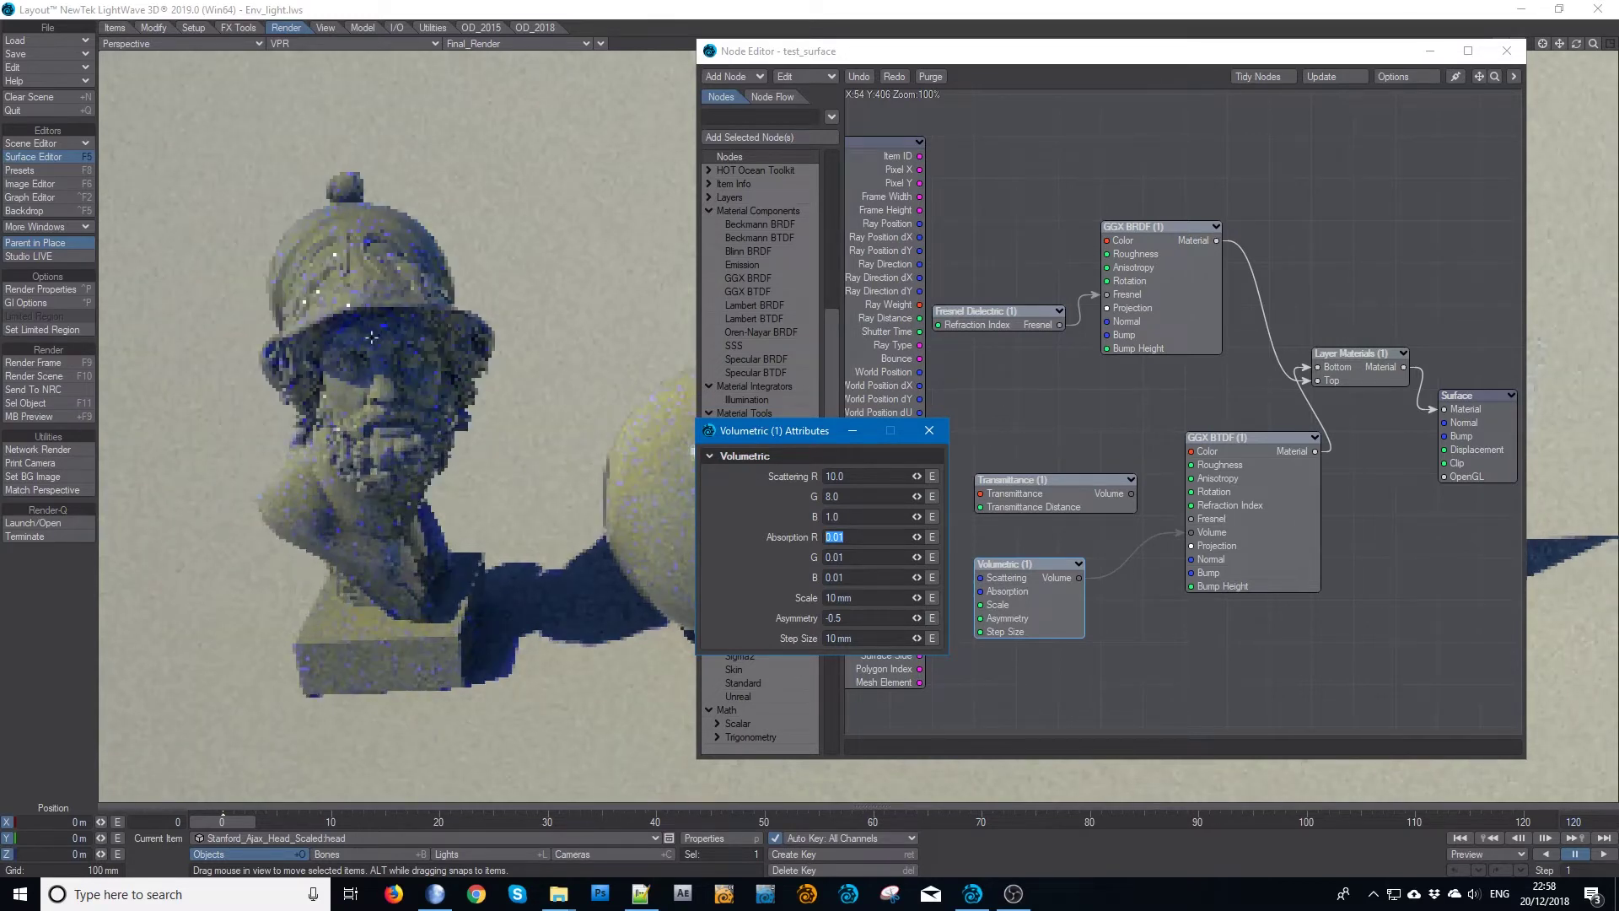
# - Set the Environment light's Volumetric Samples to 32 and close Light Properties
pyautogui.click(519, 857)
pyautogui.click(710, 836)
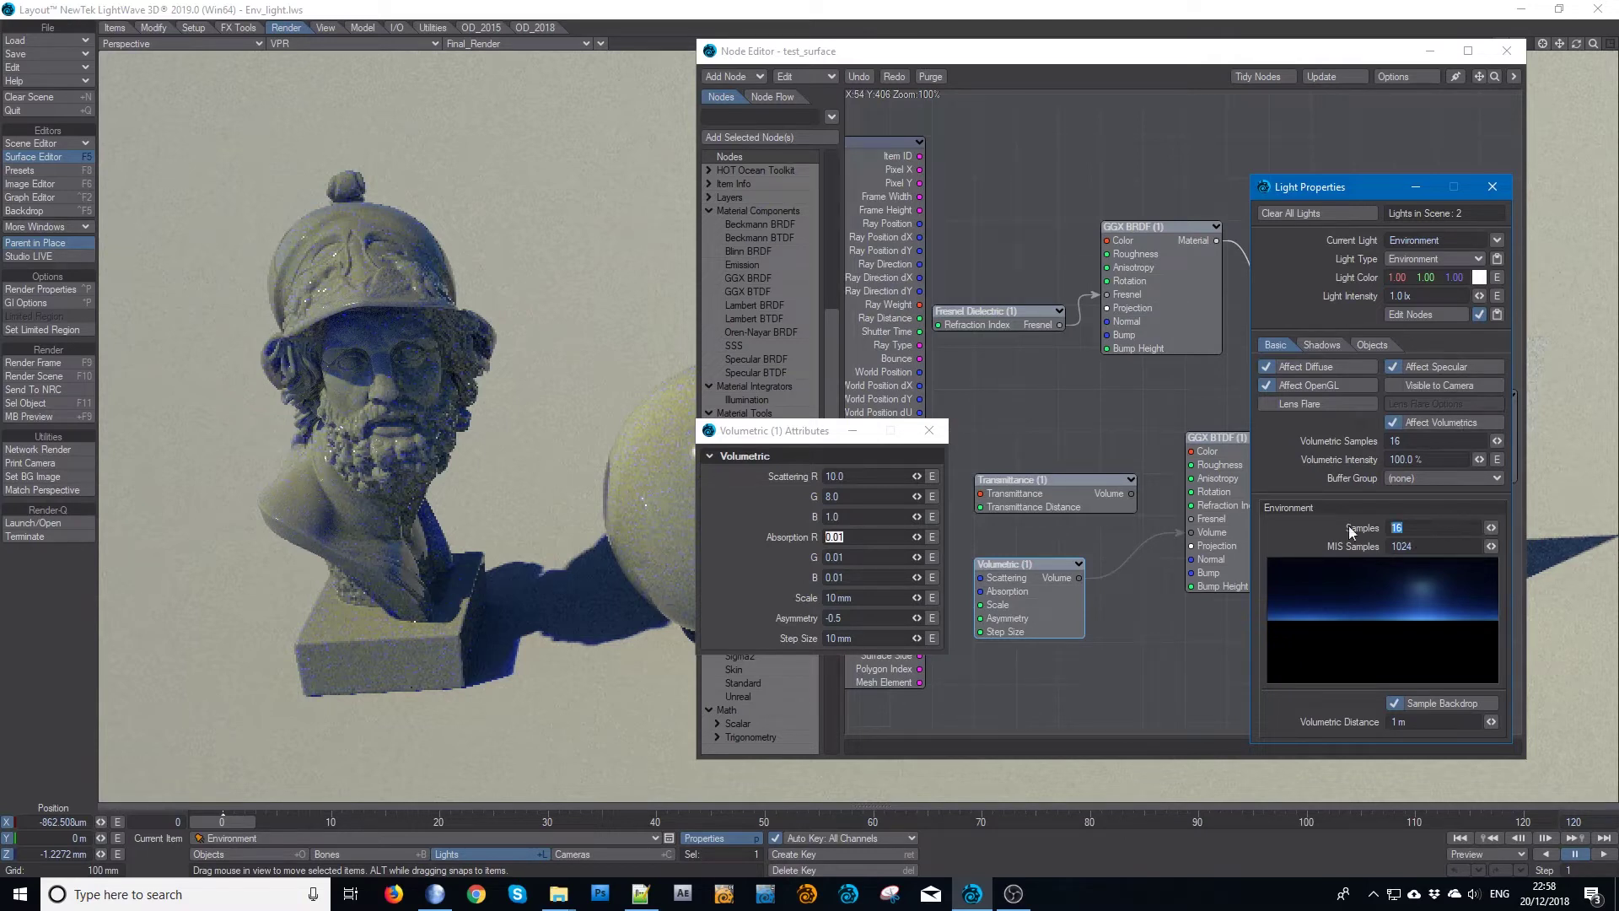
pyautogui.click(1398, 441)
pyautogui.write('32')
pyautogui.press('Tab')
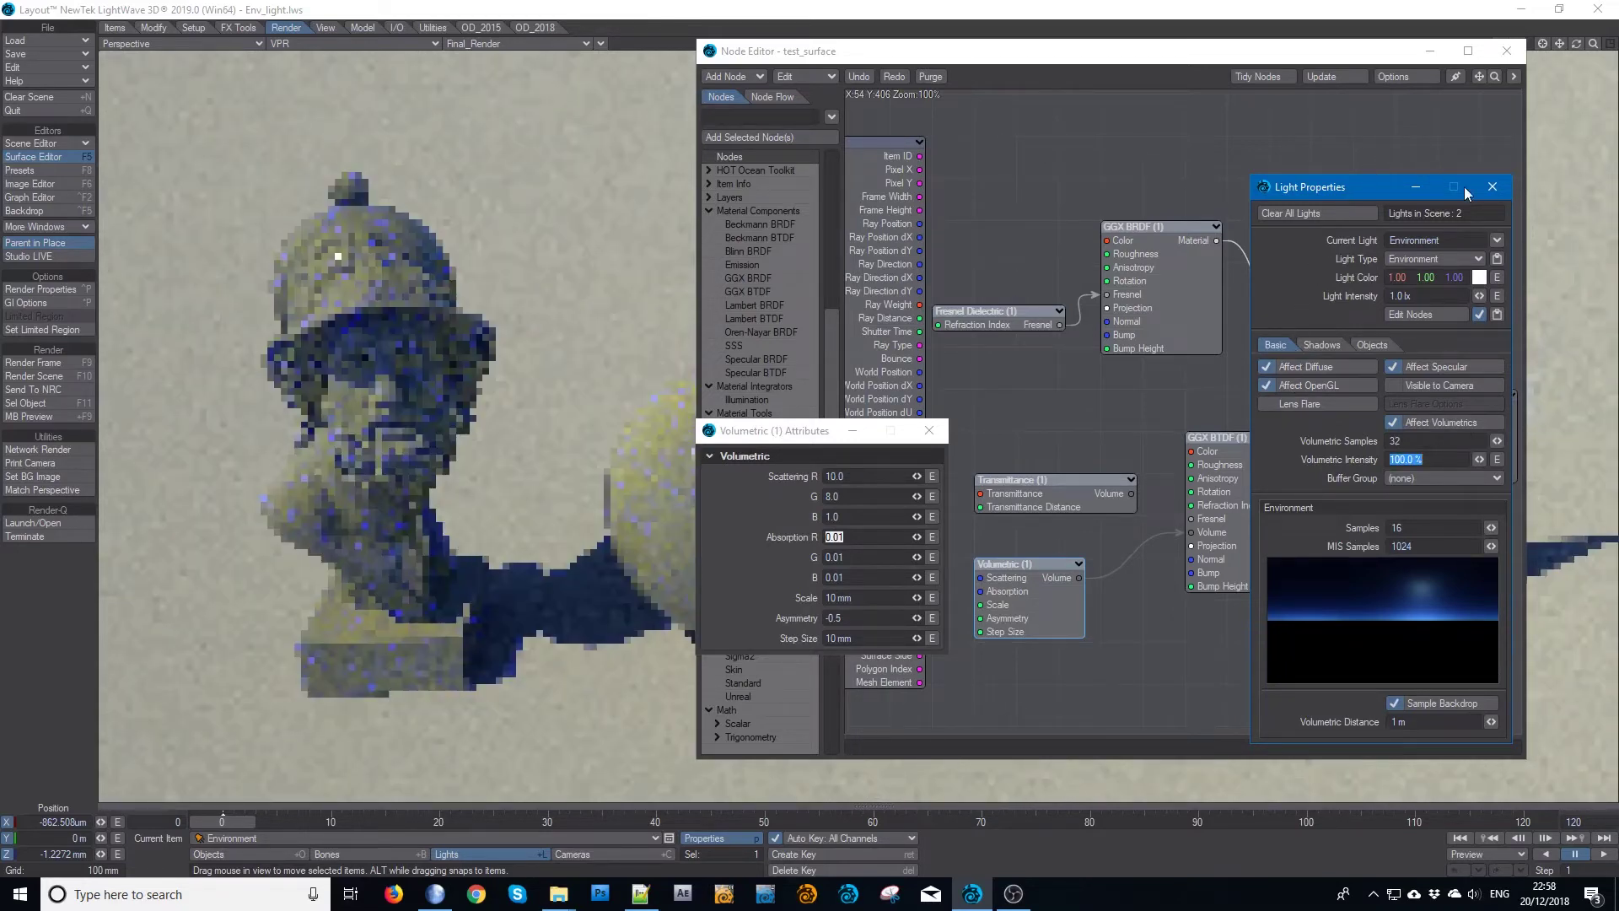
pyautogui.click(1491, 186)
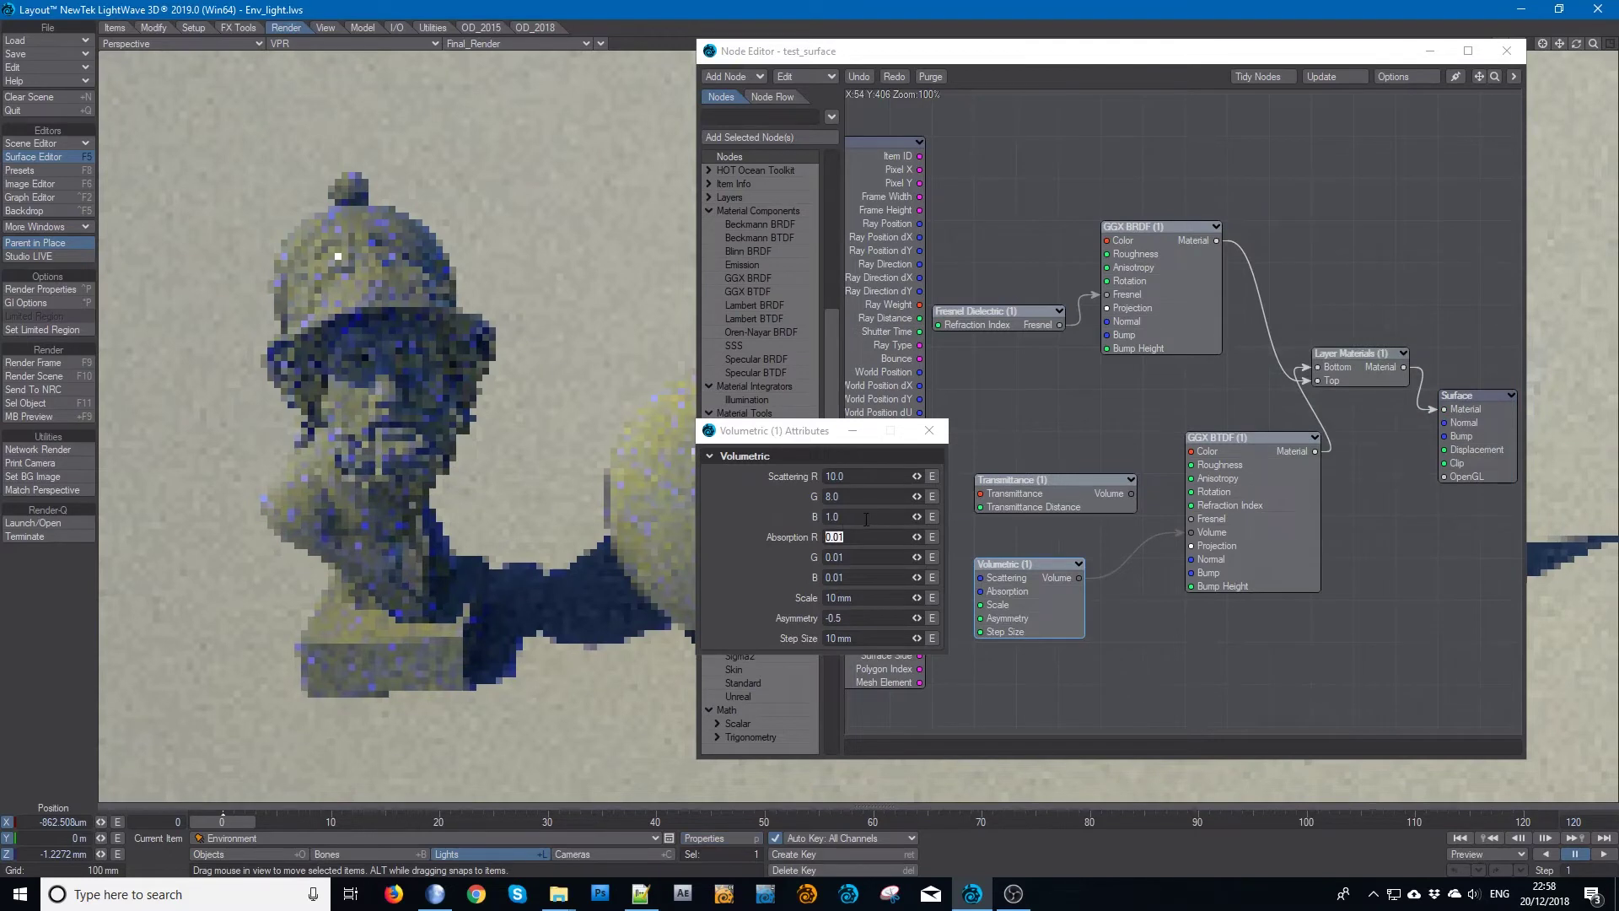
pyautogui.click(861, 476)
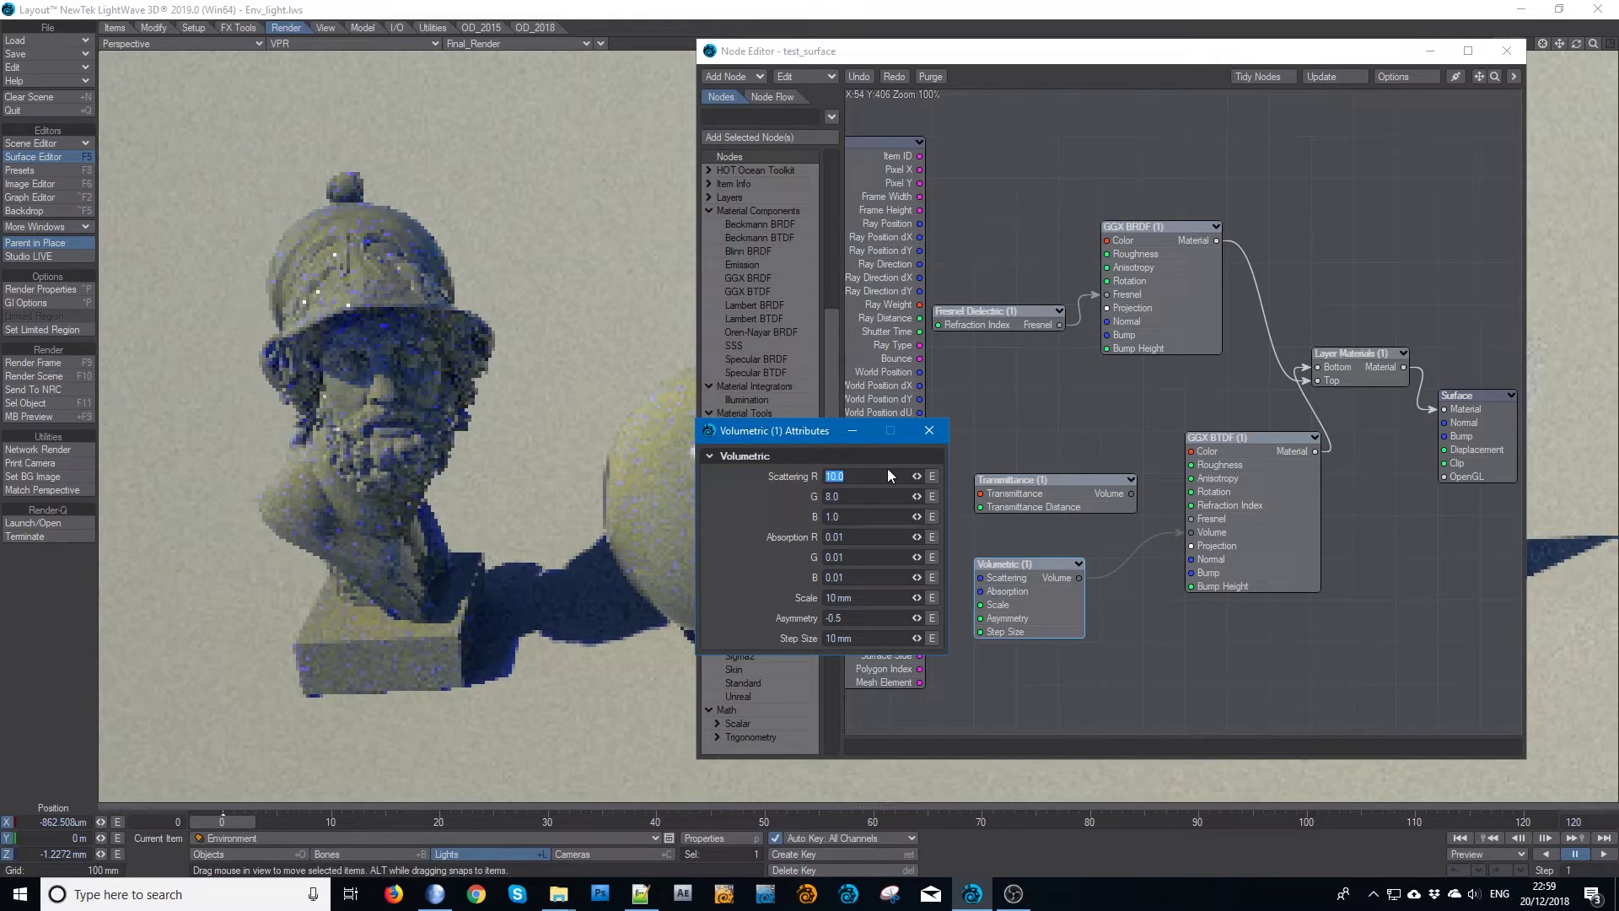
# - Set the Volumetric Scattering R, G and B values to 5.0
pyautogui.write('5')
pyautogui.press('Tab')
pyautogui.write('5')
pyautogui.press('Tab')
pyautogui.write('5')
pyautogui.press('Tab')
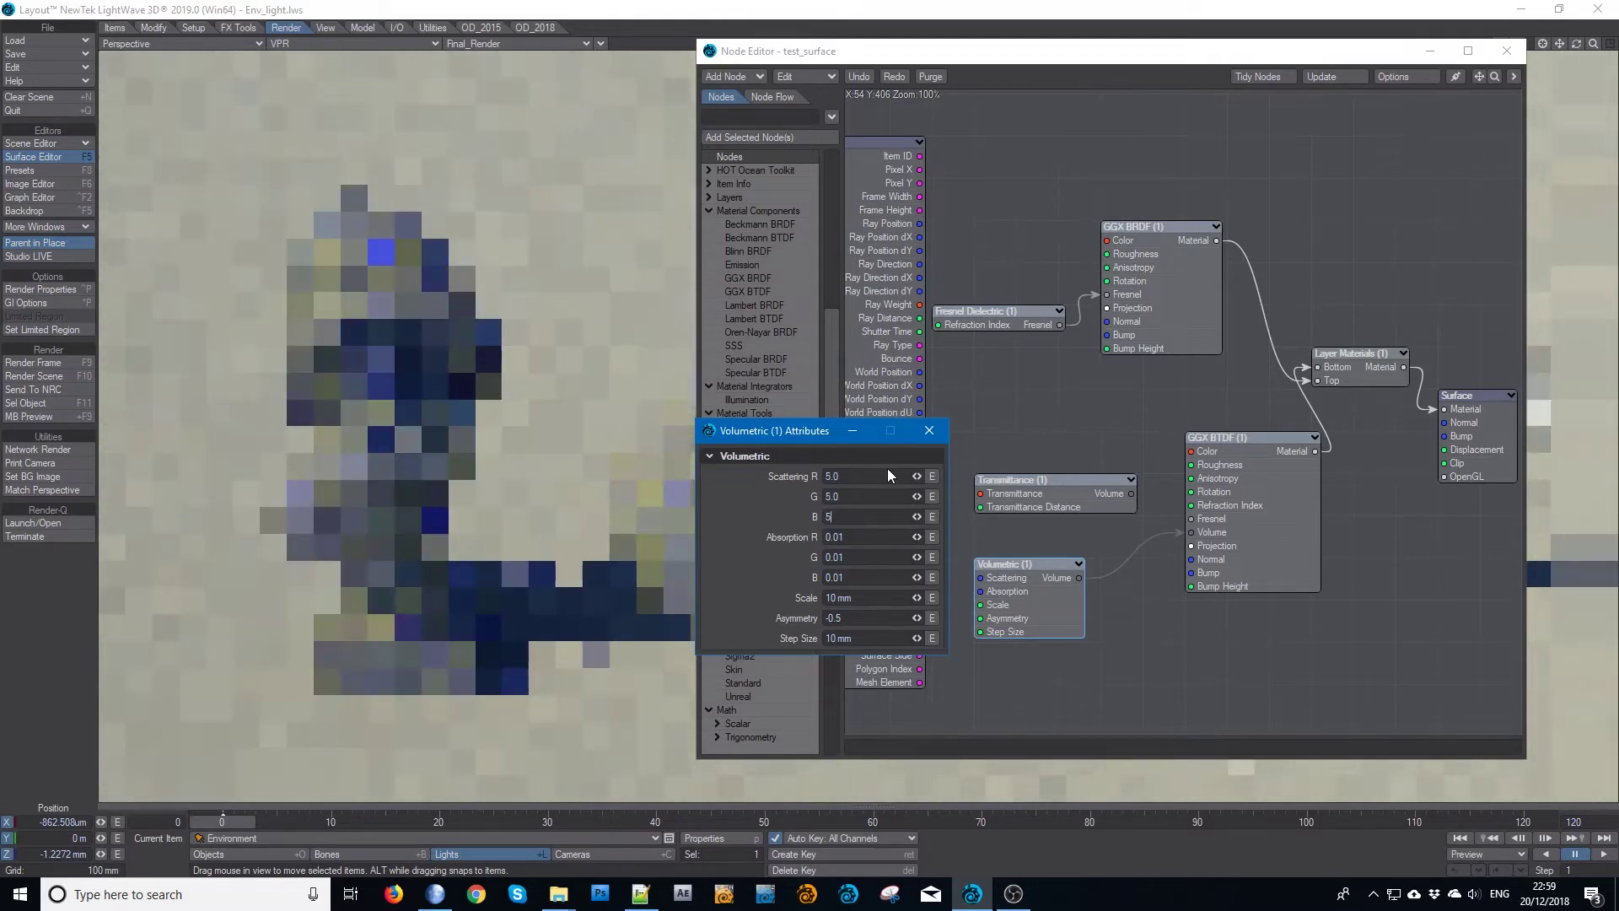
pyautogui.write('0.0')
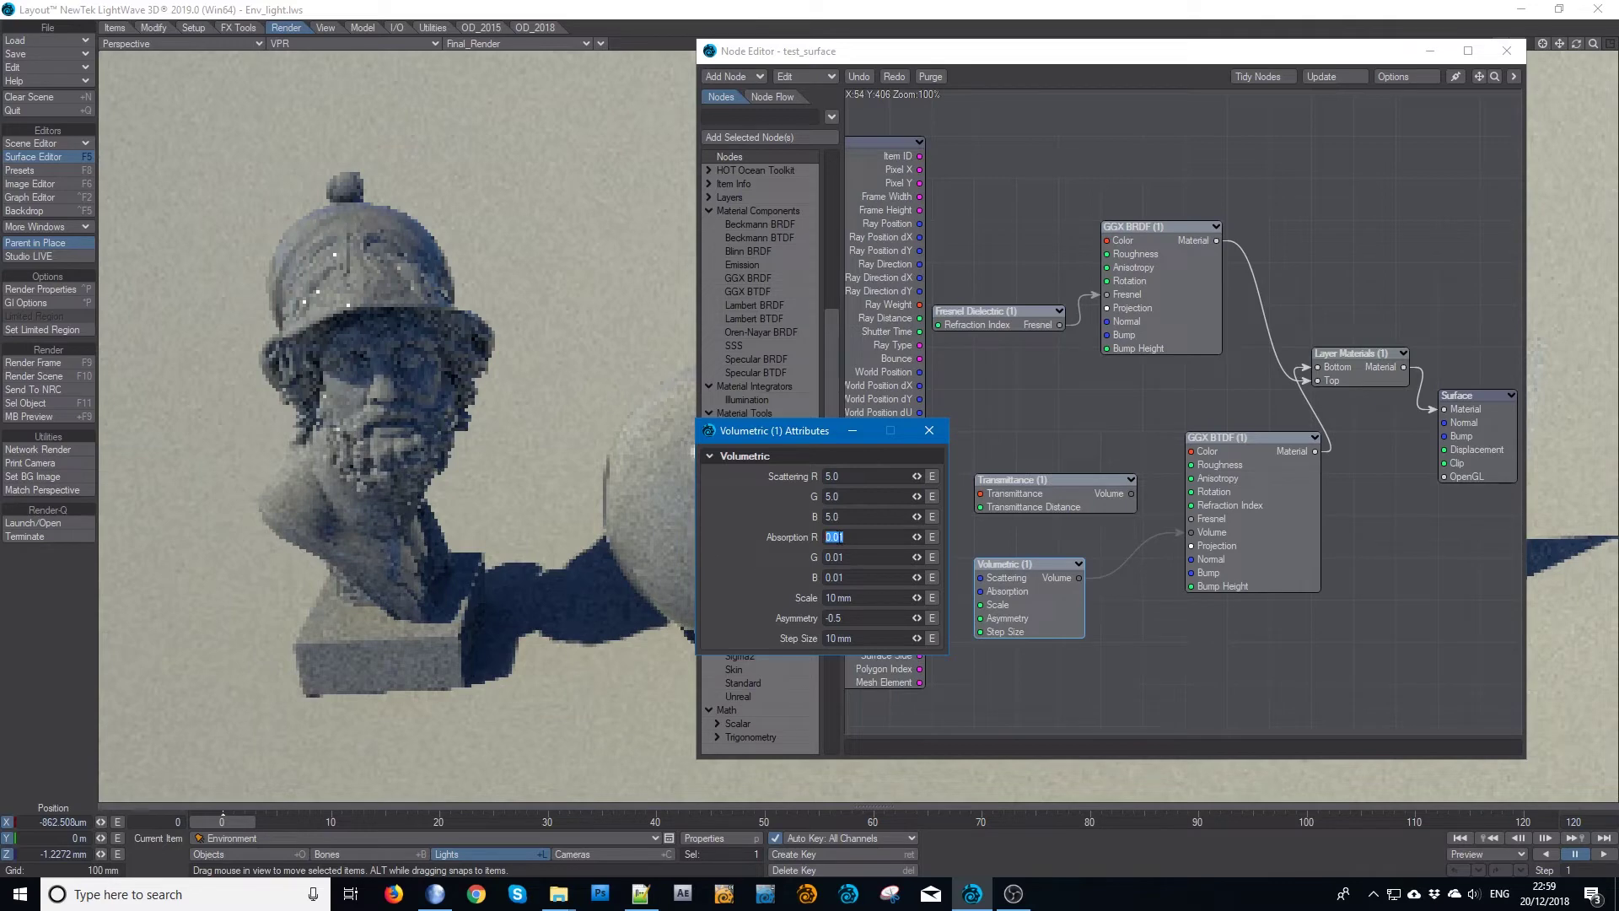
# - Set Volumetric Absorption to R 8.0, G 2.0, B 1.0 for a teal tint
pyautogui.moveTo(838, 537); pyautogui.dragTo(732, 543)
pyautogui.write('1')
pyautogui.press('Tab')
pyautogui.click(847, 538)
pyautogui.write('8')
pyautogui.press('Tab')
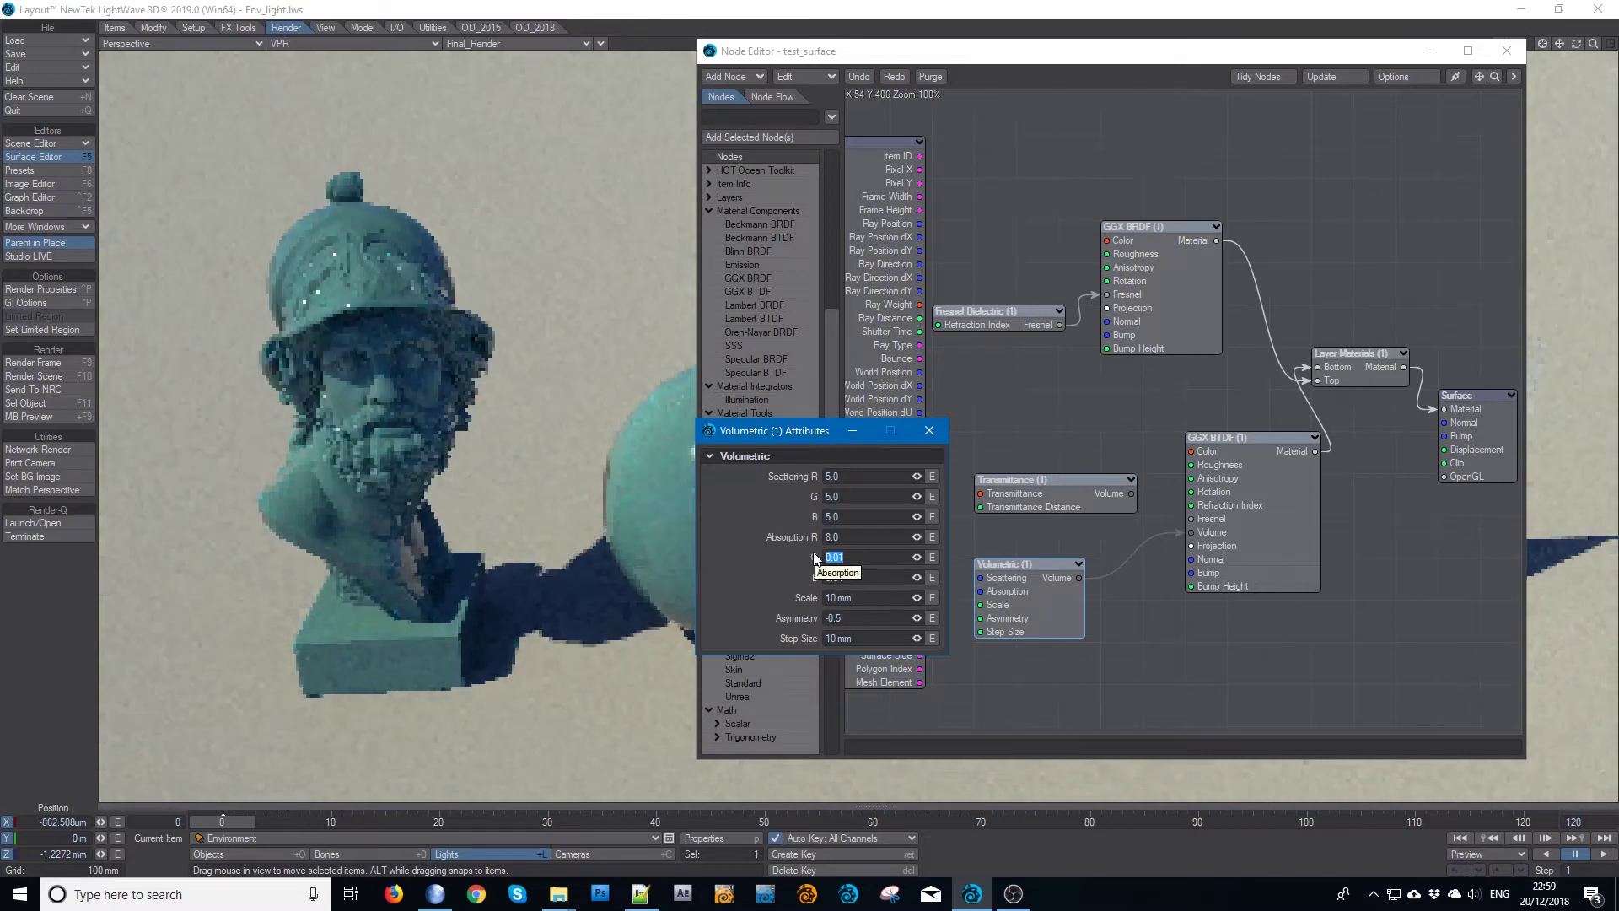
pyautogui.write('2')
pyautogui.press('Tab')
pyautogui.write('1')
pyautogui.press('Tab')
pyautogui.click(852, 432)
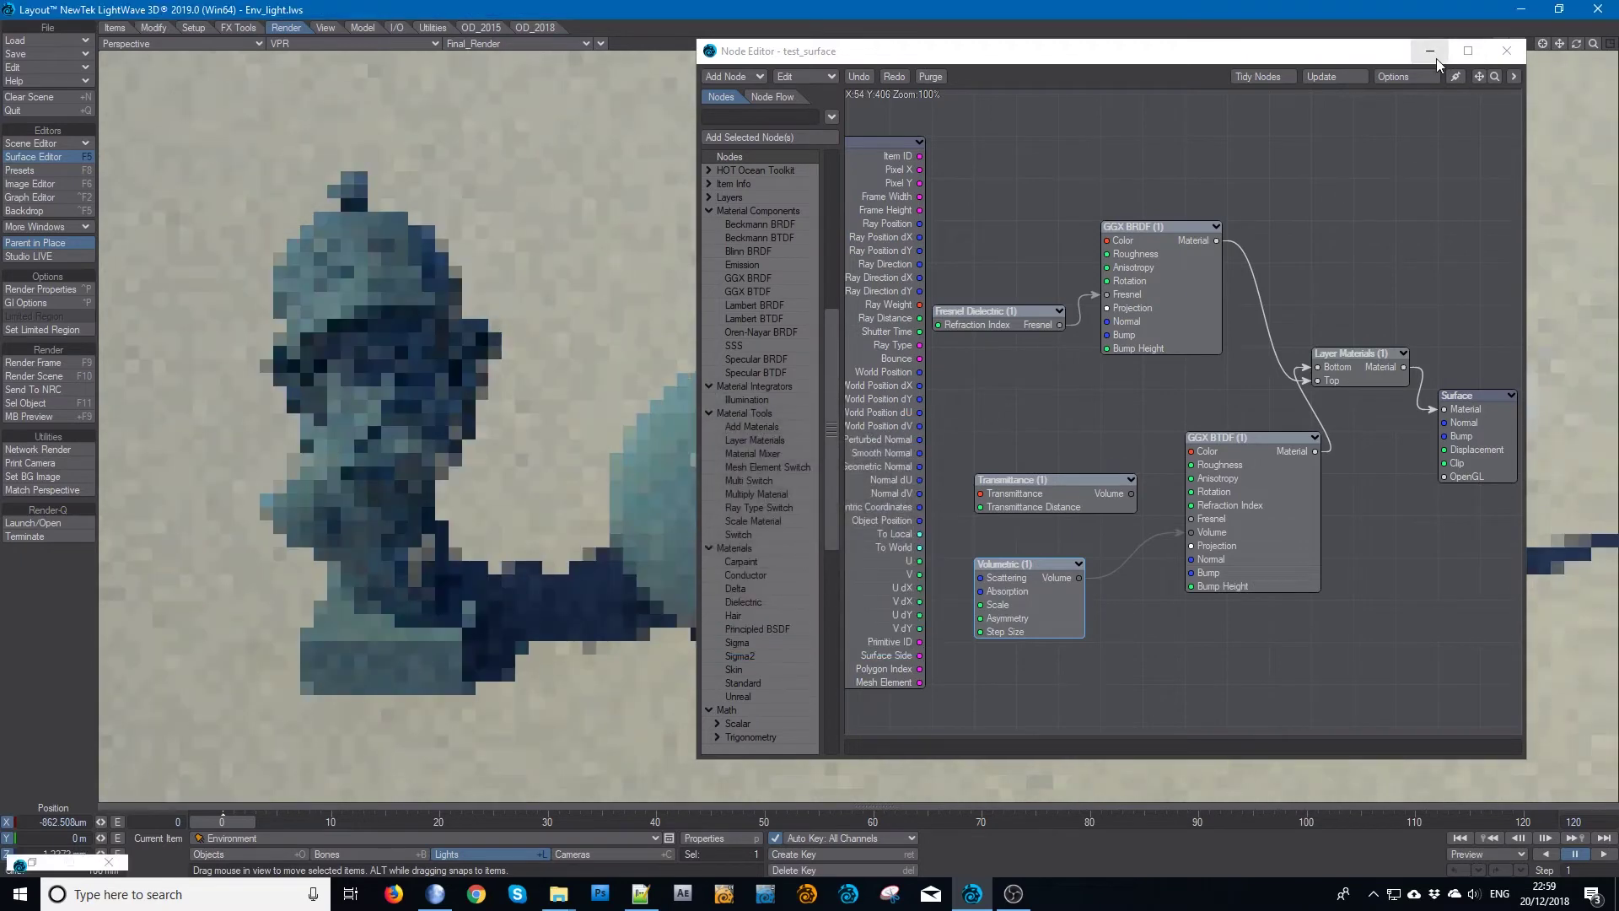
pyautogui.doubleClick(747, 655)
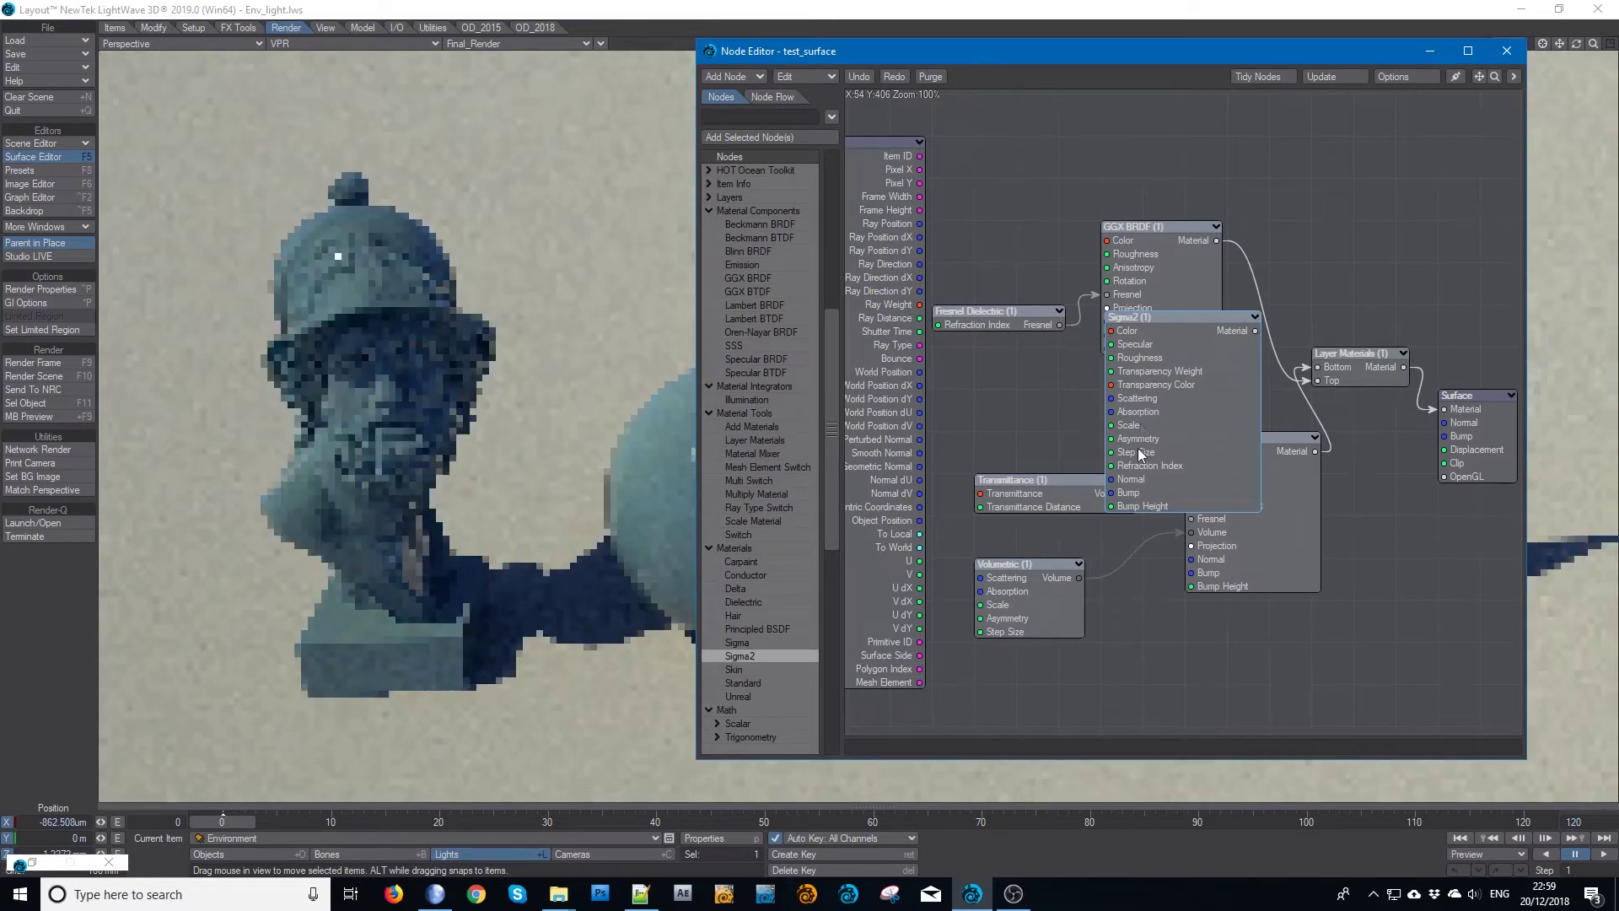
pyautogui.moveTo(1137, 408)
pyautogui.mouseDown()
pyautogui.moveTo(1187, 332)
pyautogui.moveTo(1161, 399)
pyautogui.moveTo(1150, 388)
pyautogui.mouseUp()
pyautogui.press('Delete')
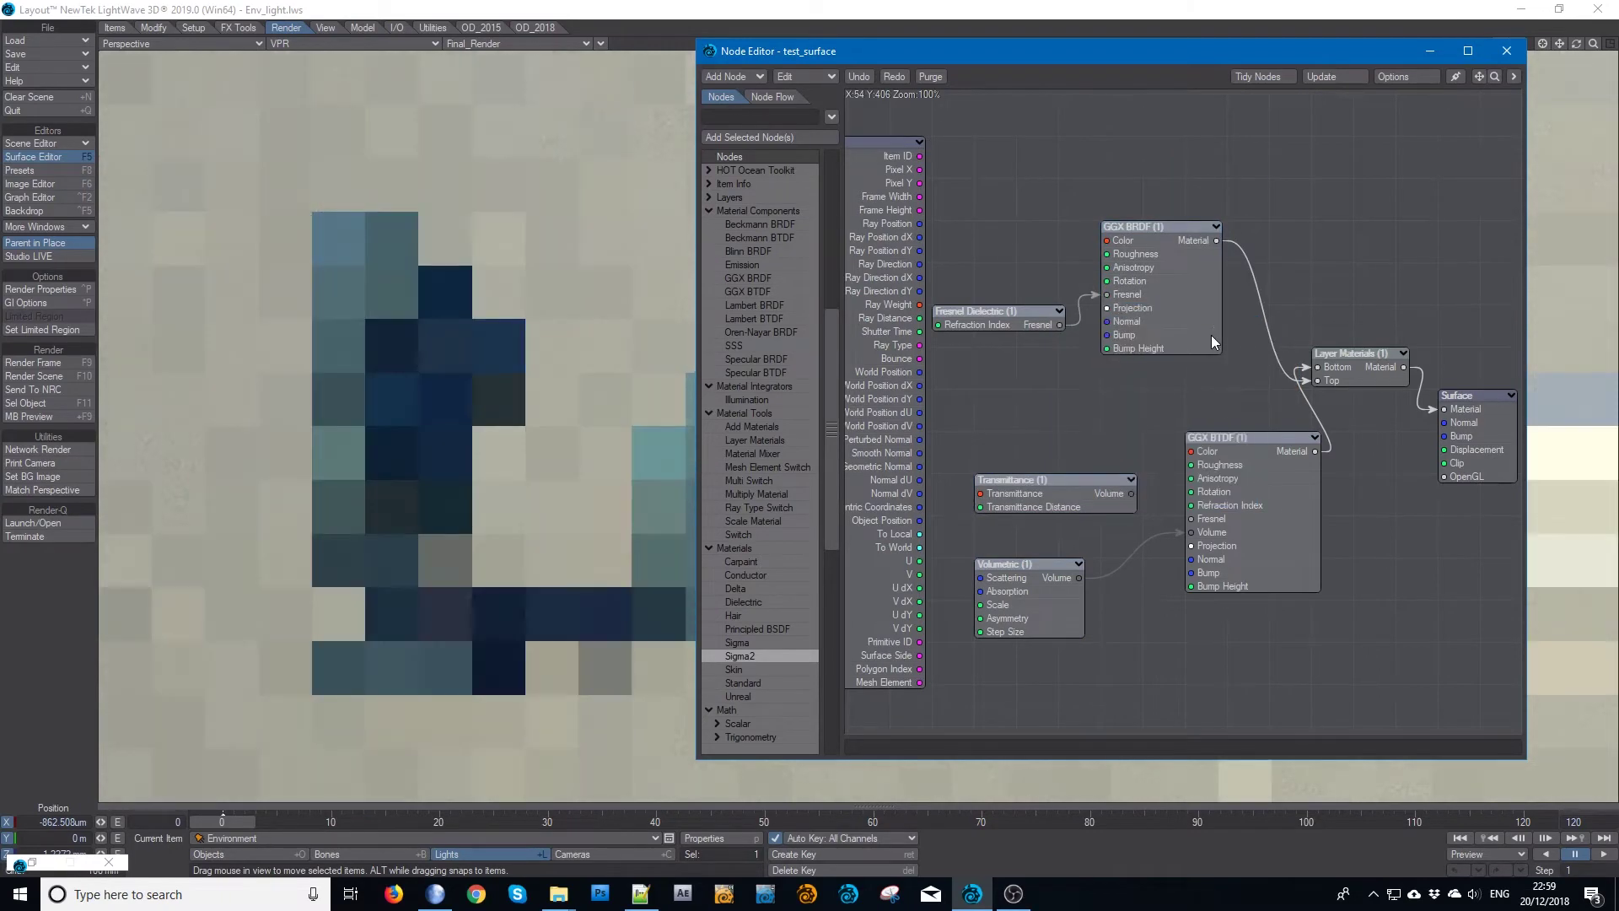
# - Reopen the Volumetric node's settings with the Node Editor minimized and the panel repositioned
pyautogui.doubleClick(1013, 601)
pyautogui.click(1429, 51)
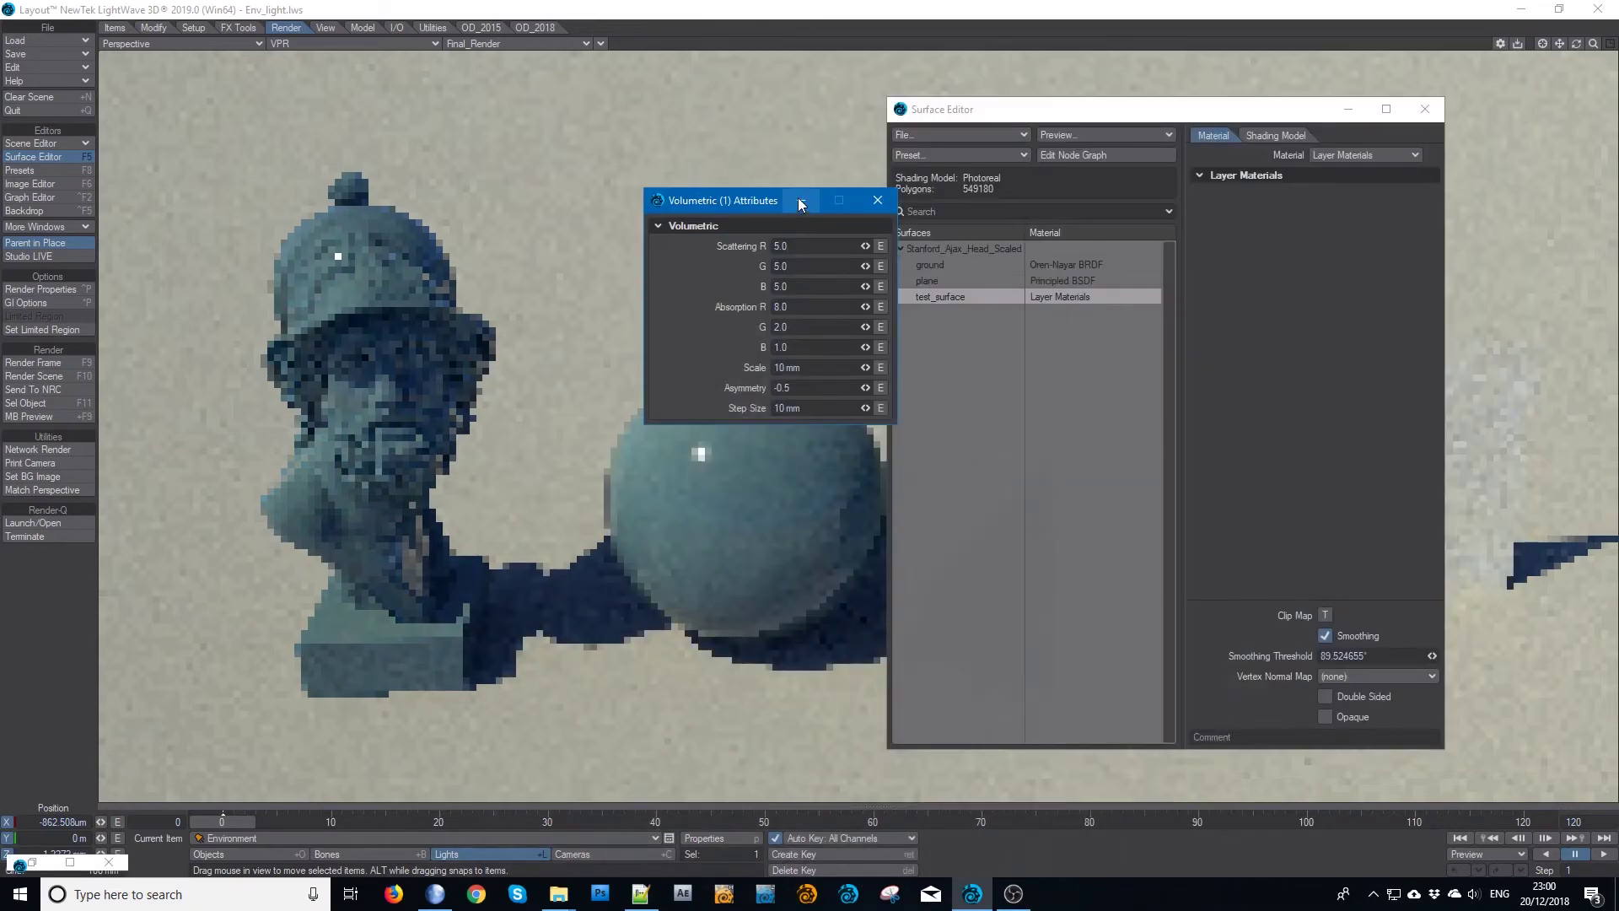
pyautogui.moveTo(746, 203); pyautogui.dragTo(964, 287)
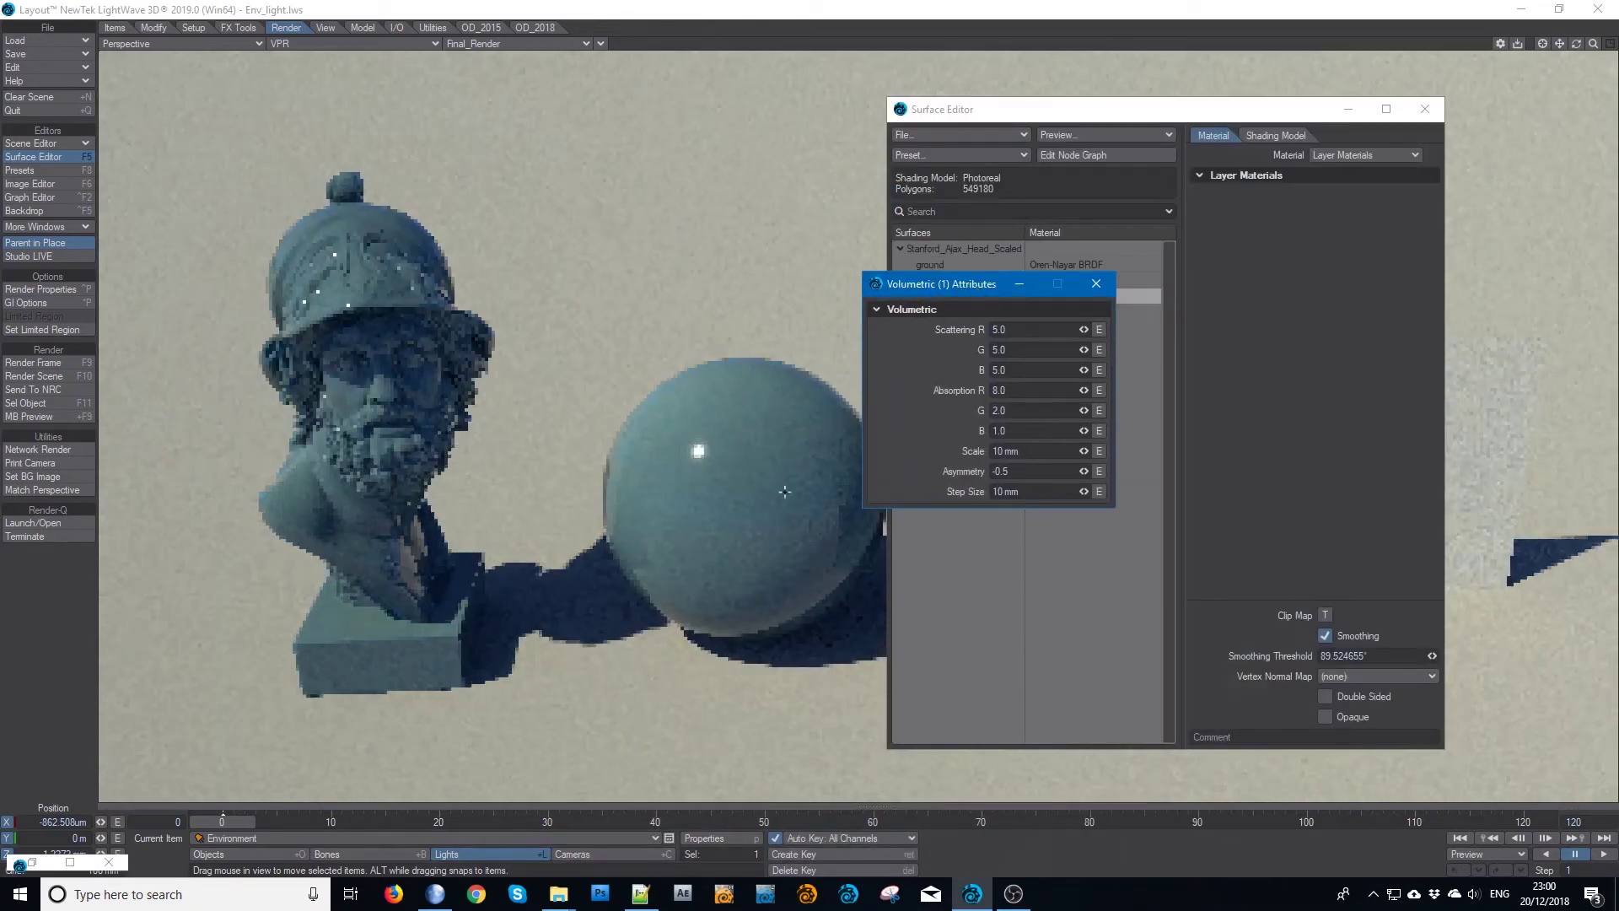
# - Change the Volumetric Scale to 10 m, then 2 m, and finally 1 m
pyautogui.doubleClick(1020, 455)
pyautogui.write('10 m')
pyautogui.press('Tab')
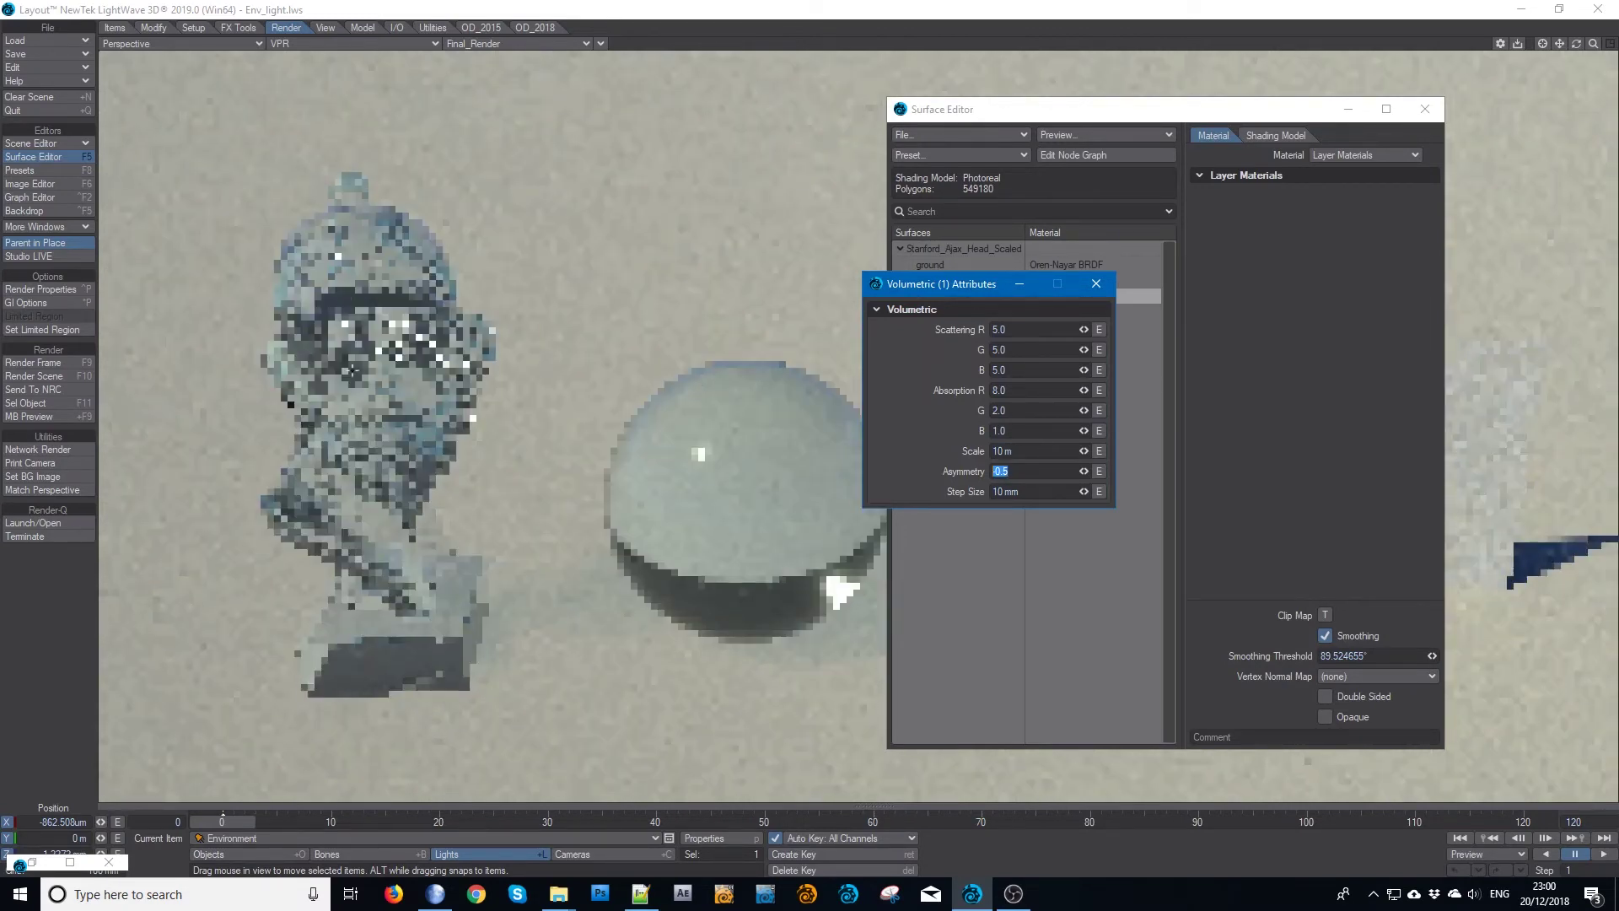
pyautogui.click(1030, 452)
pyautogui.write('2')
pyautogui.press('Tab')
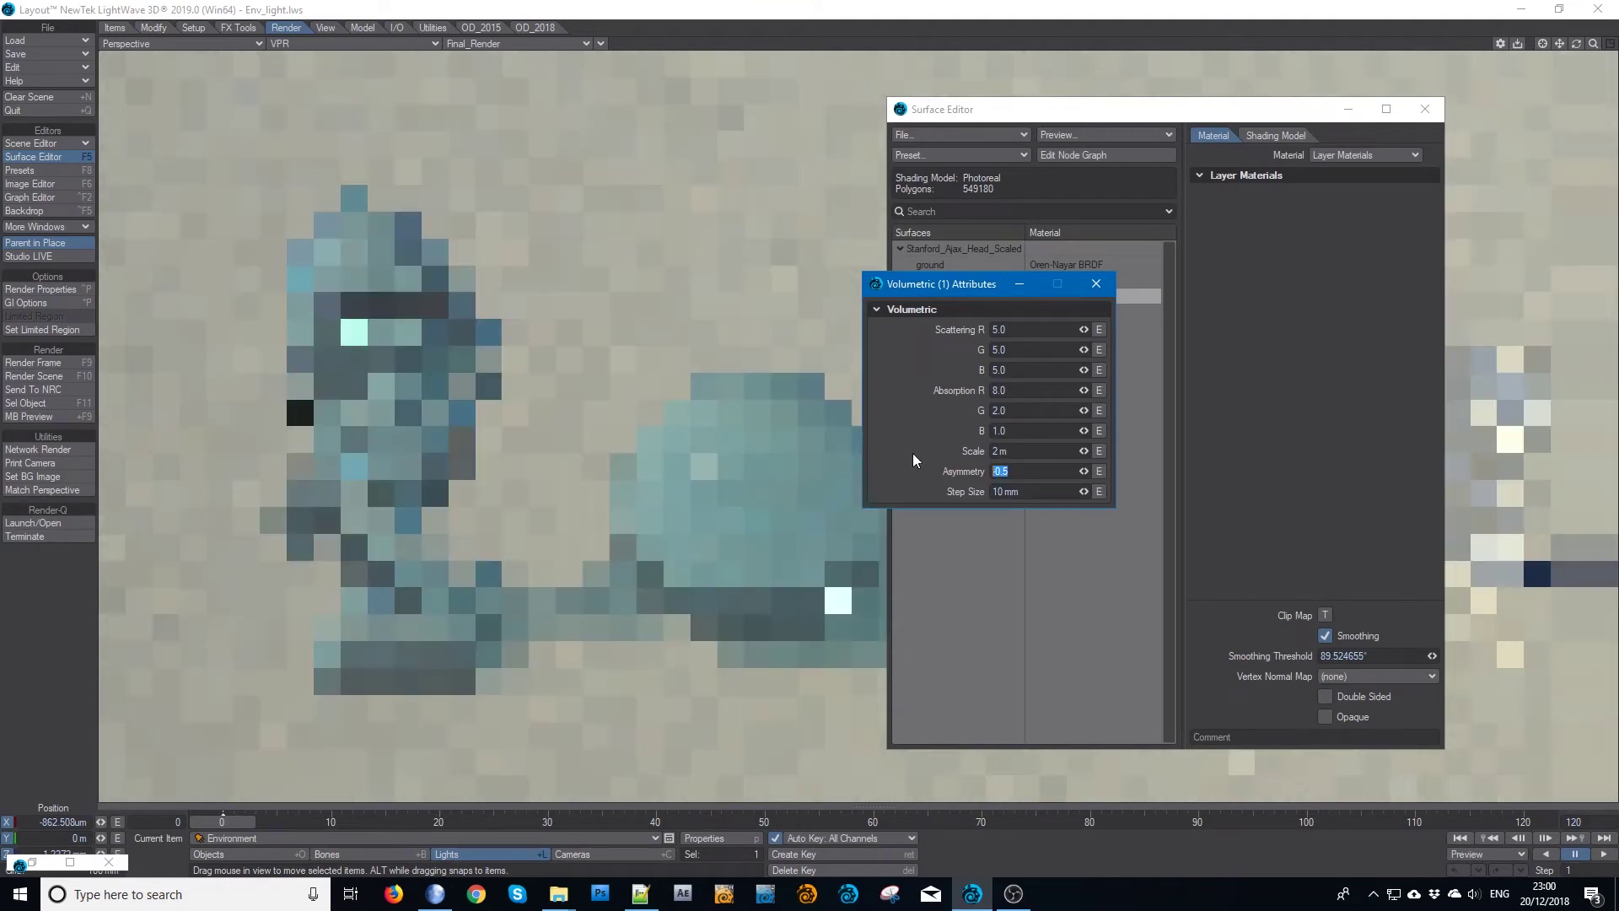
pyautogui.click(1028, 451)
pyautogui.write('1')
pyautogui.press('Tab')
# - Replace the Volumetric Scale with 200 mm
pyautogui.moveTo(1024, 455); pyautogui.dragTo(1001, 453)
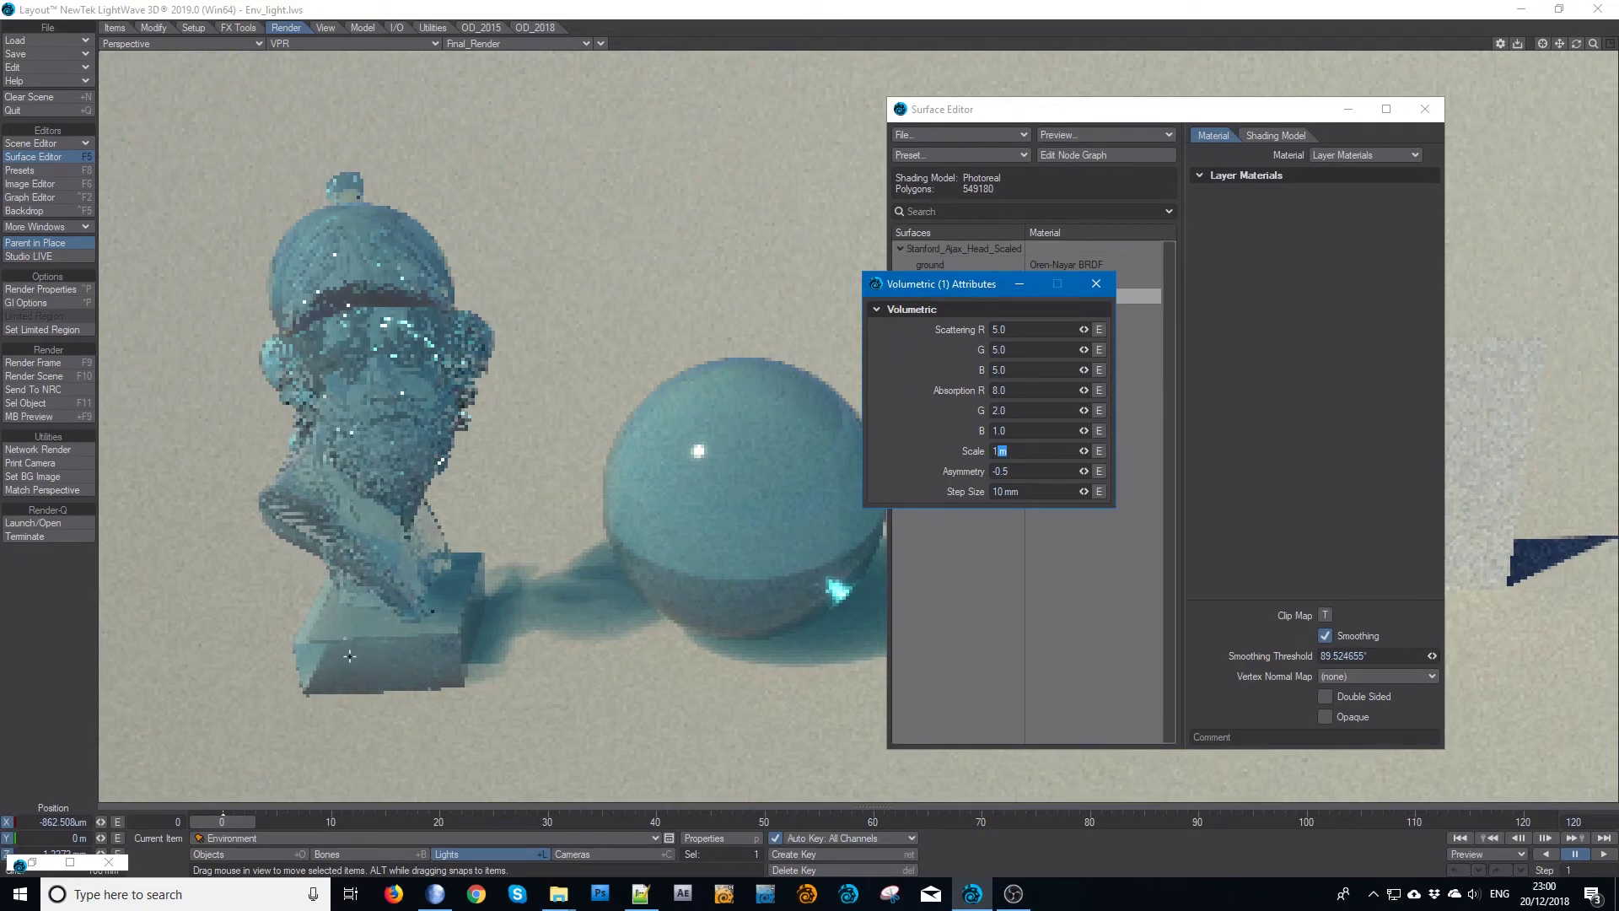
pyautogui.moveTo(931, 292); pyautogui.dragTo(897, 381)
pyautogui.moveTo(977, 541); pyautogui.dragTo(872, 544)
pyautogui.press('BackSpace')
pyautogui.write('200mm')
pyautogui.press('Tab')
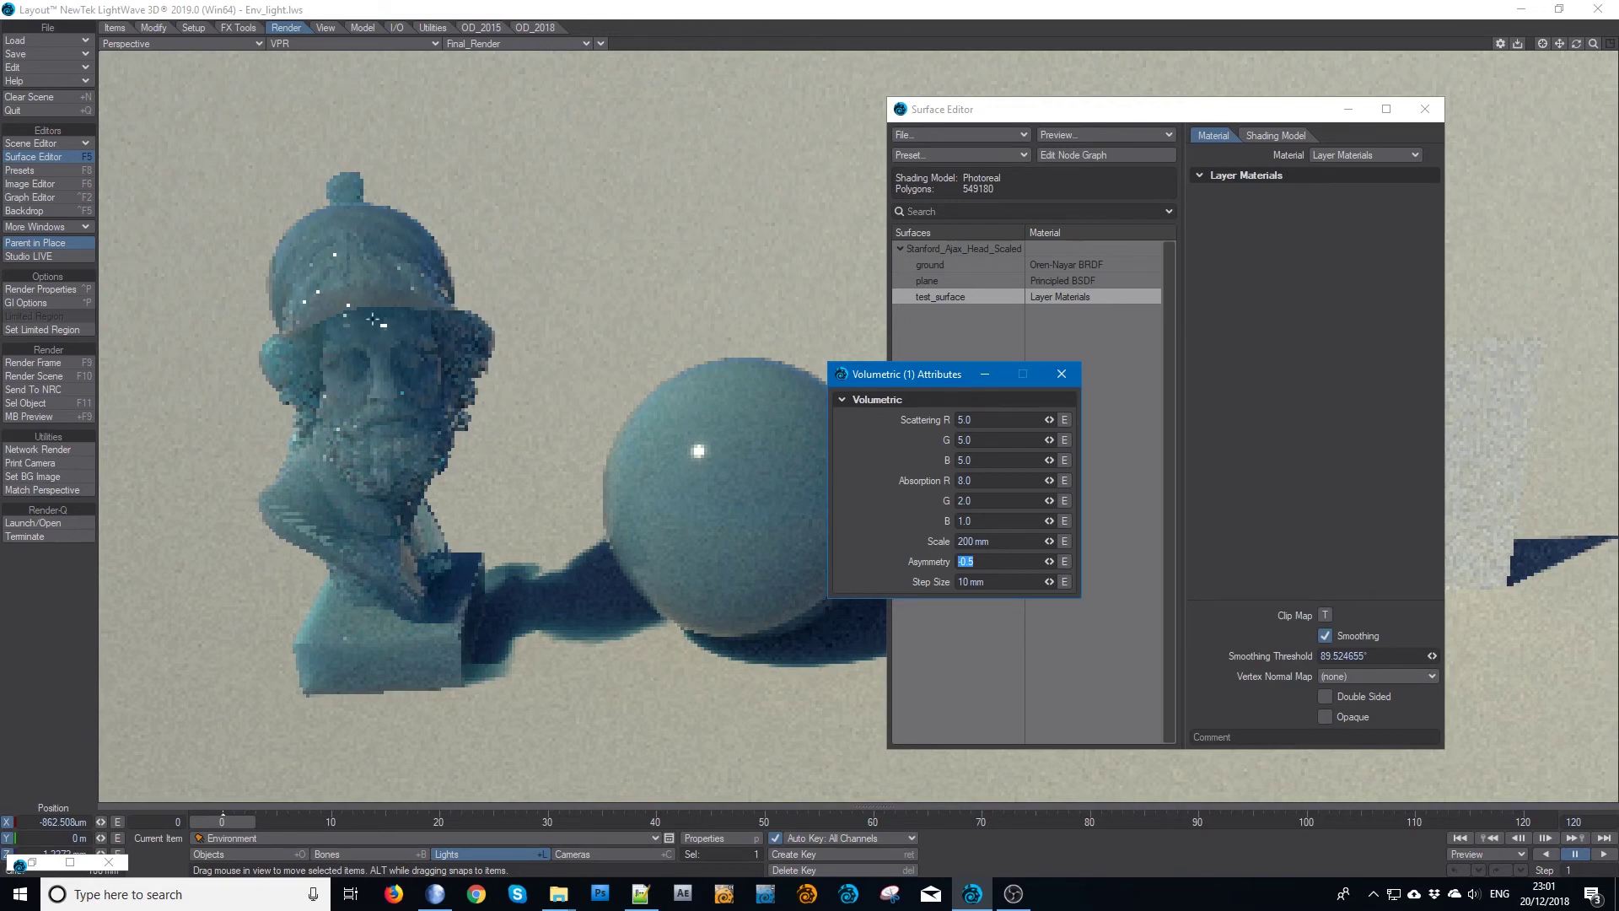
# - Lower the Scale to 100 mm and close the Volumetric settings panel
pyautogui.doubleClick(965, 541)
pyautogui.write('10')
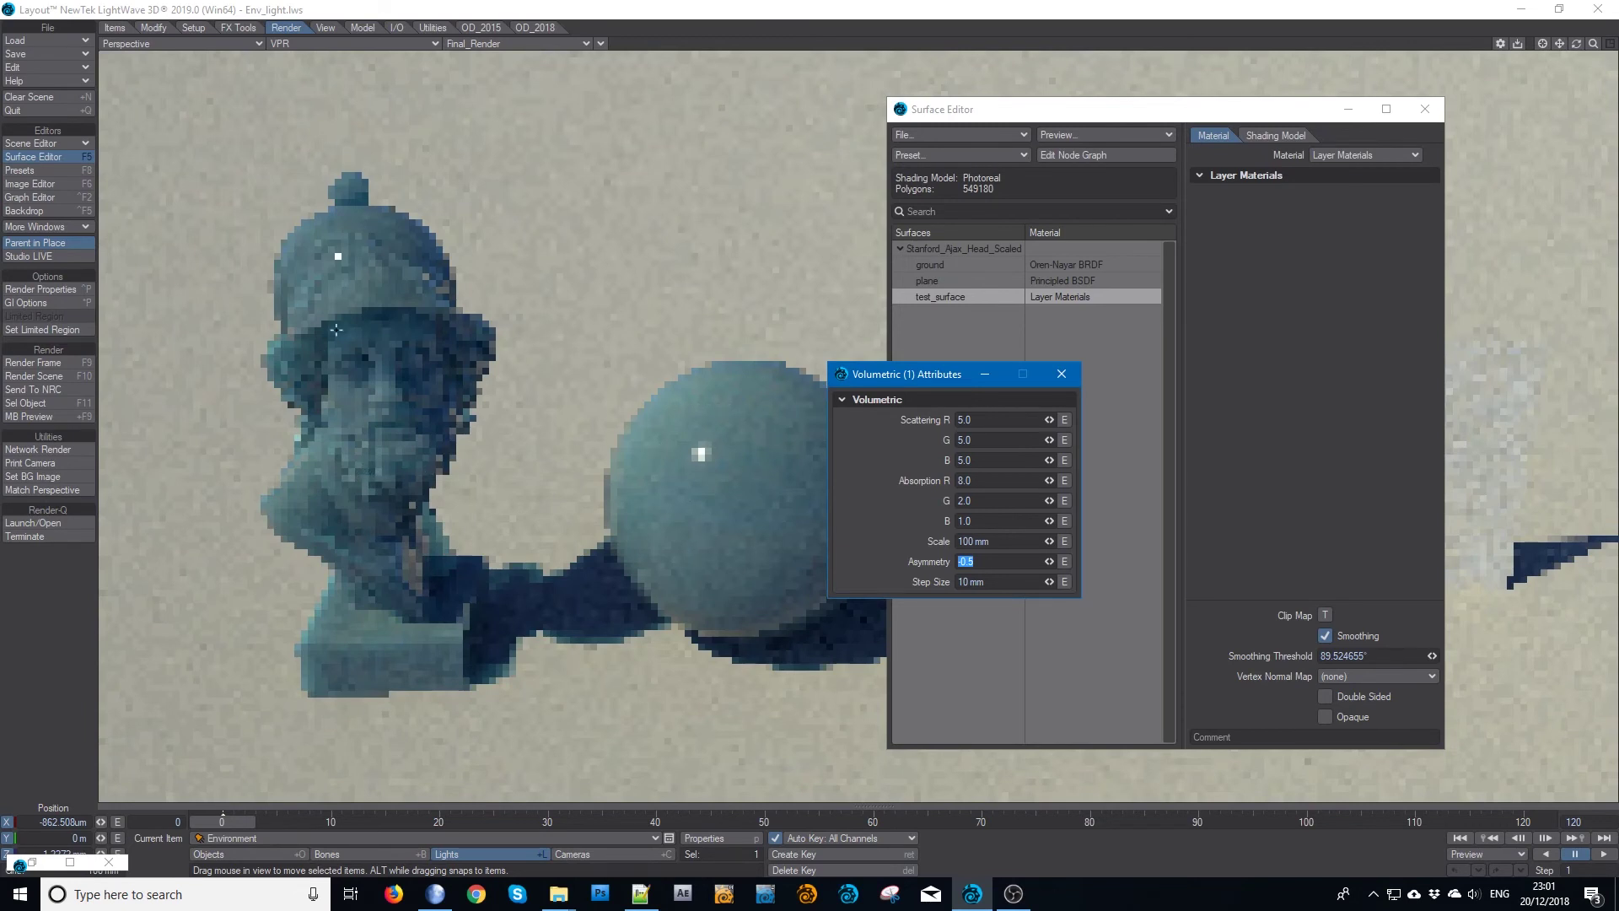
pyautogui.click(1062, 375)
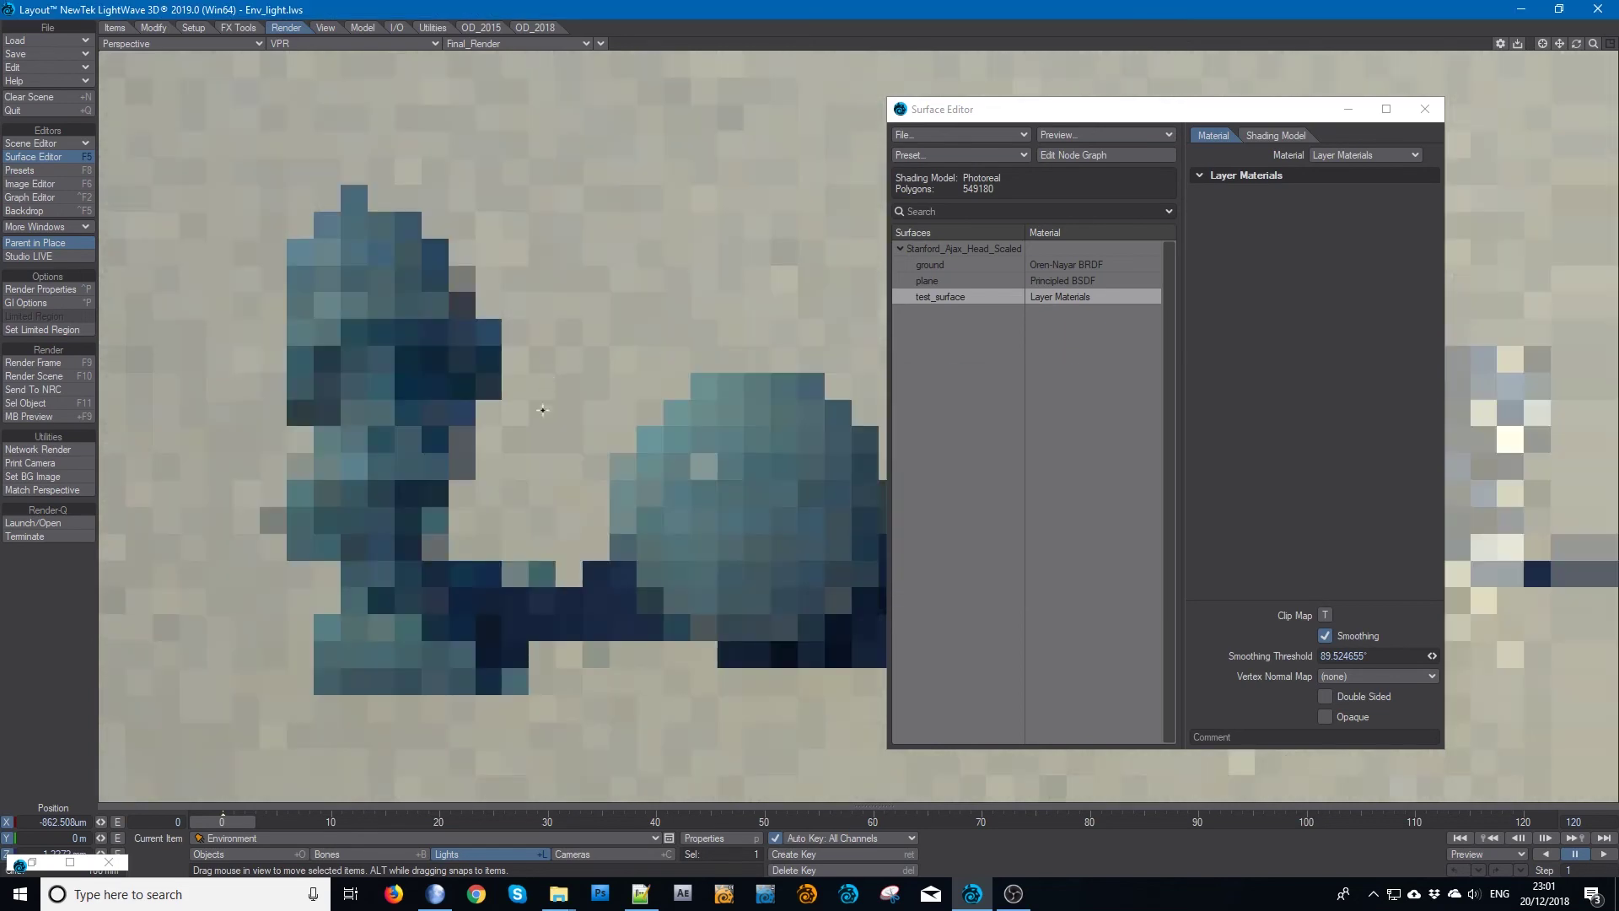
# - Minimize the Surface Editor and move the viewport camera closer to the glass objects
pyautogui.click(1347, 111)
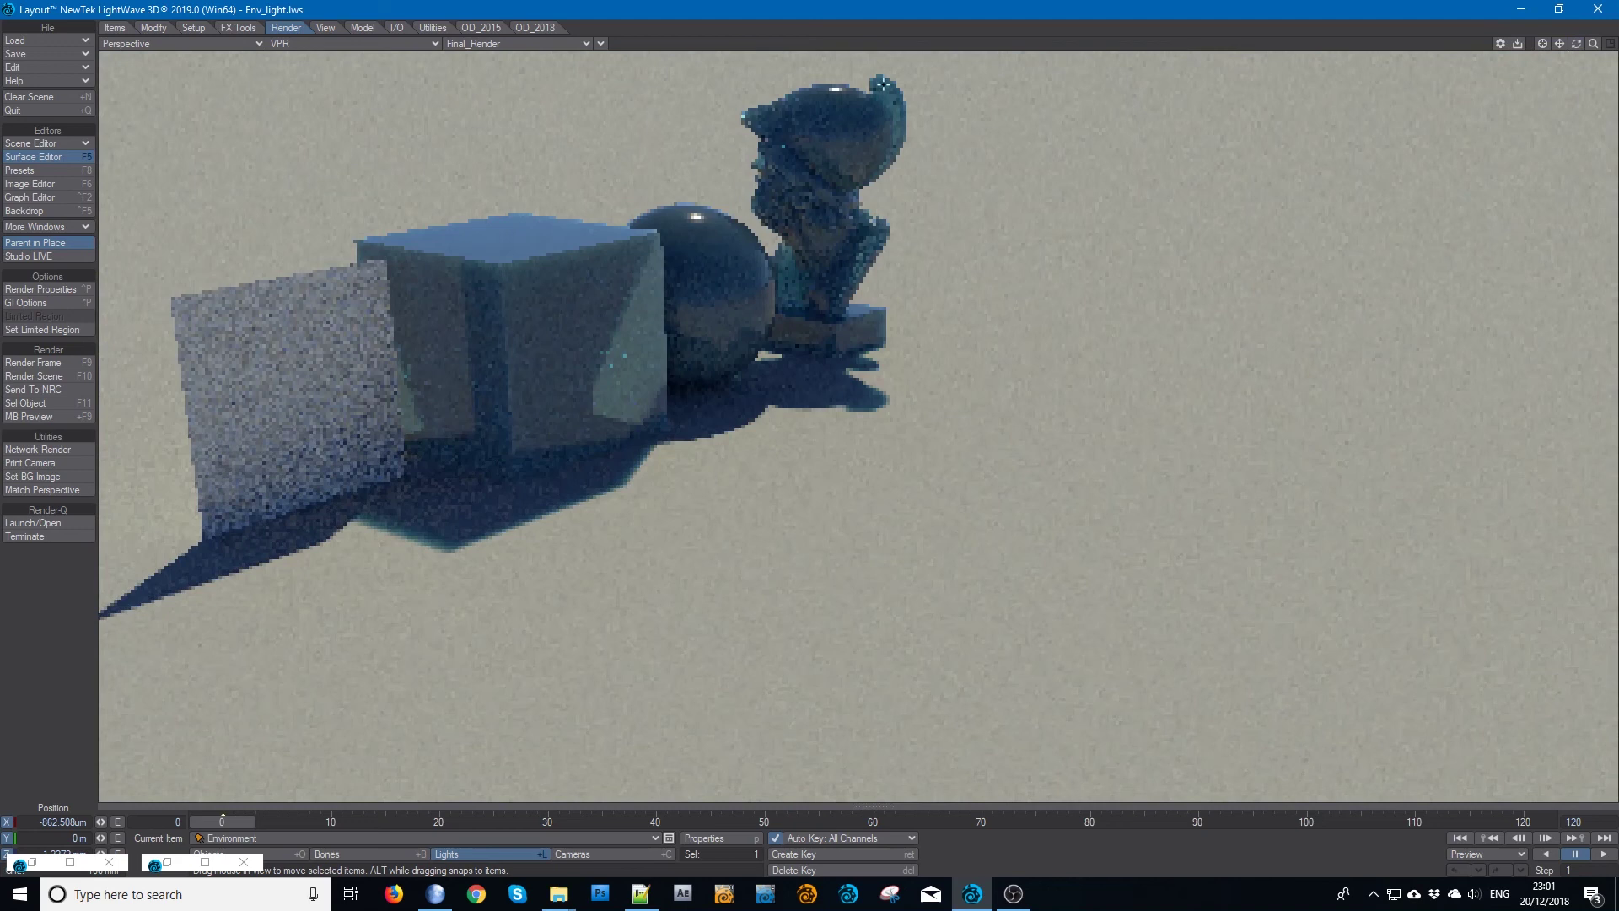
pyautogui.moveTo(1559, 43); pyautogui.dragTo(1492, 177)
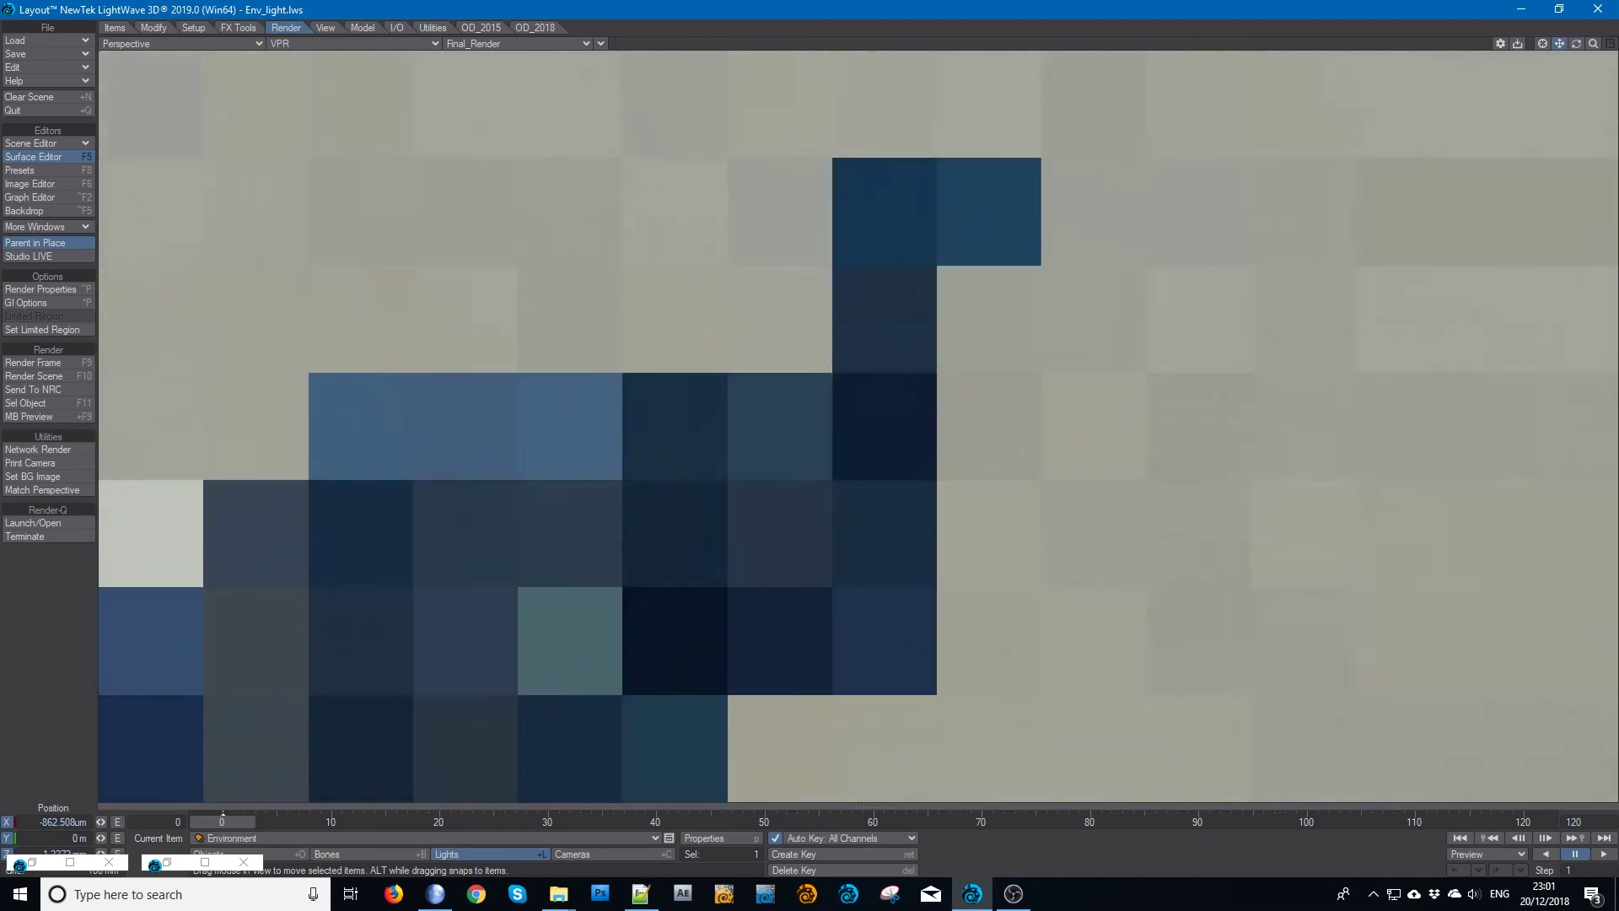